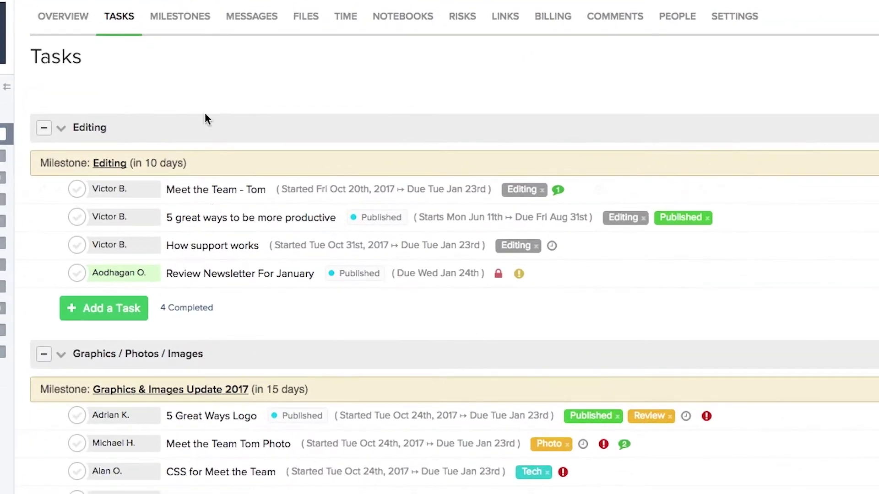
- Open a time log for the task Review Newsletter For January and set the time spent to 6 hours 0 minutes
mouse_move(233, 216)
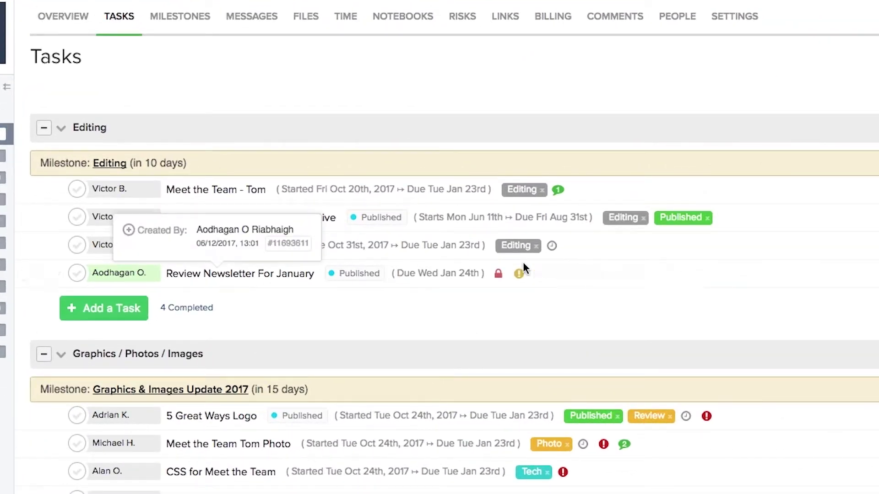
click(560, 275)
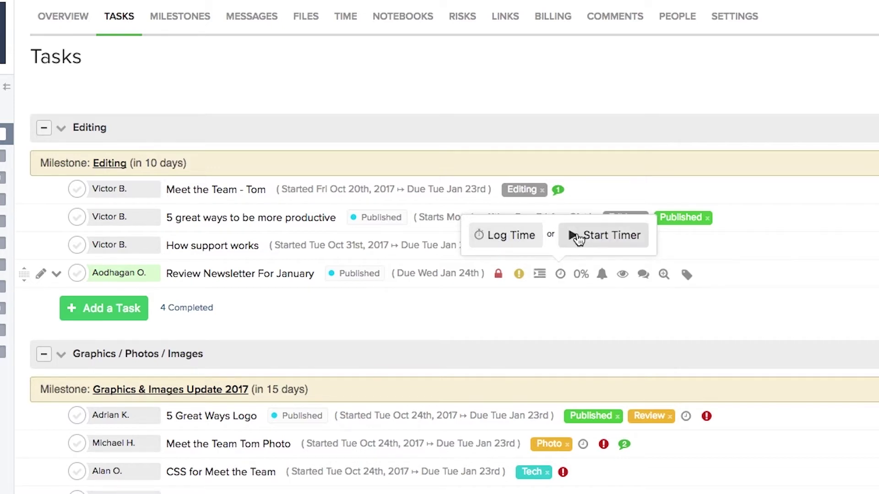
click(505, 236)
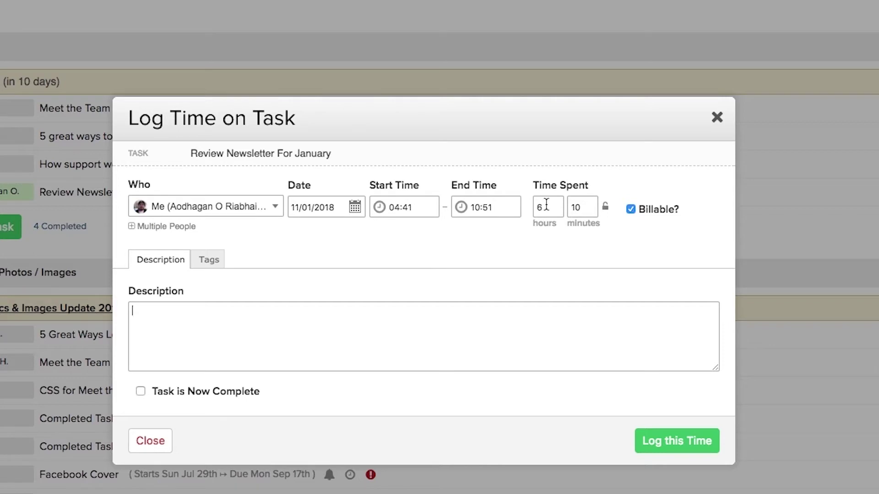
double_click(584, 208)
text(0)
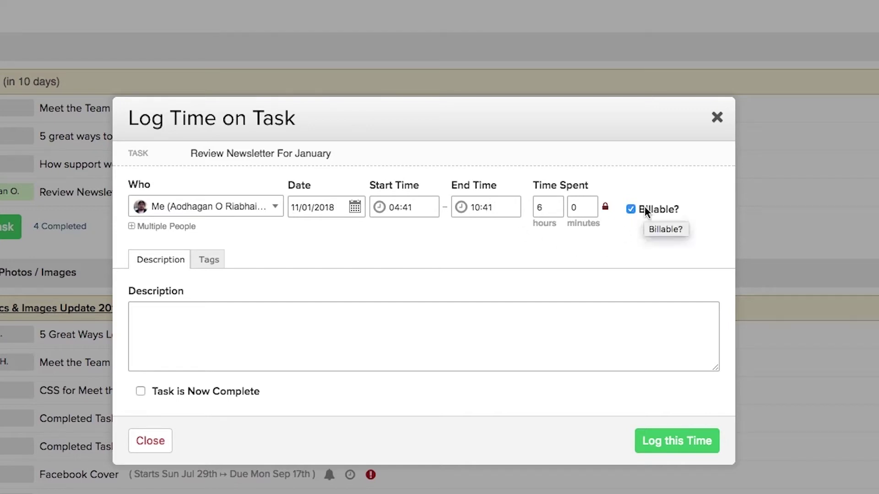
- Check the entry's description, tag and completion options, and log the time on the task as billable
click(316, 324)
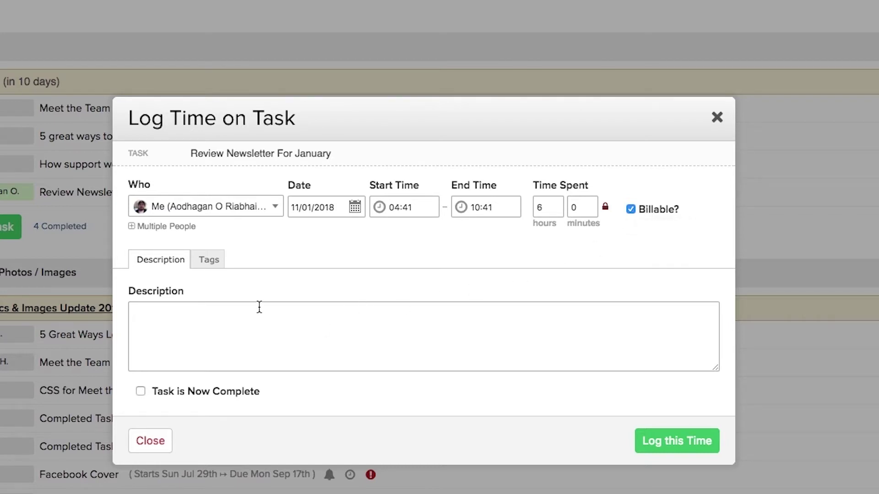
click(218, 269)
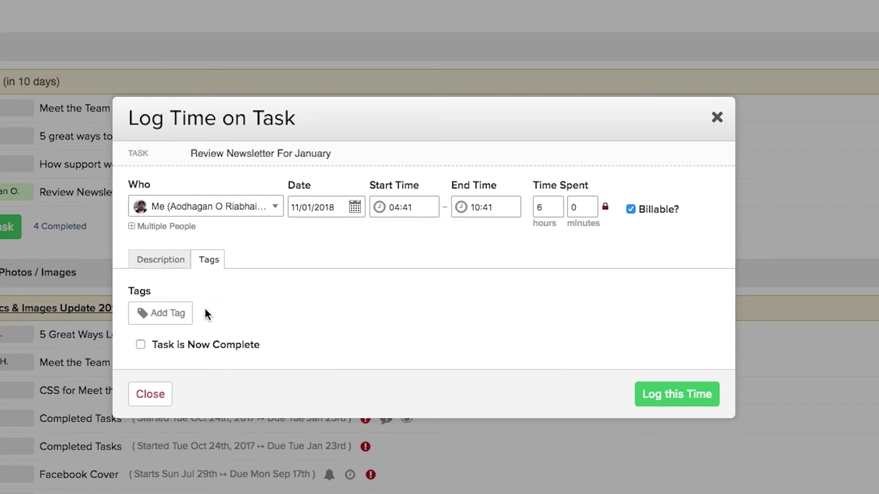
click(176, 346)
click(178, 347)
click(676, 397)
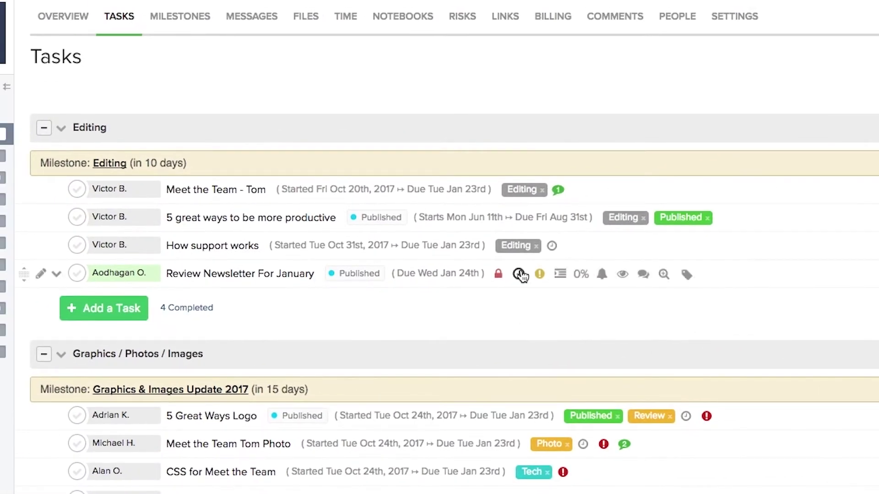
- Start a timer on the task Review Newsletter For January, pause it and resume it
mouse_move(520, 275)
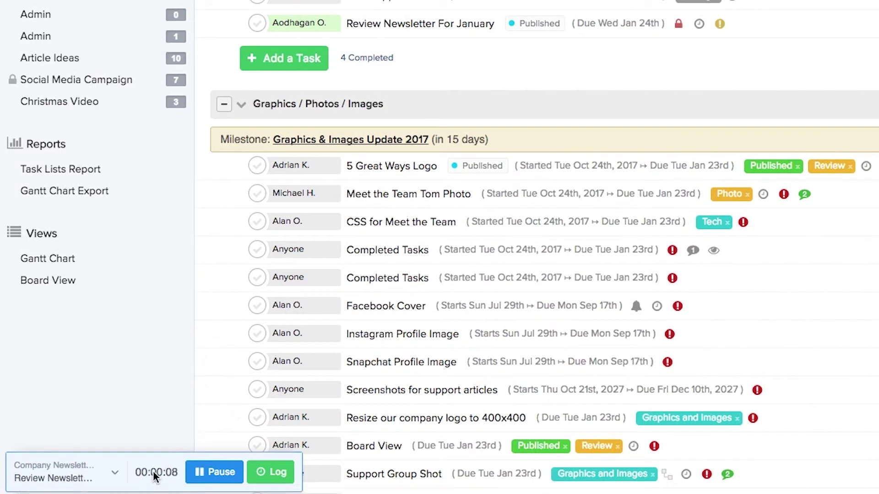
click(202, 476)
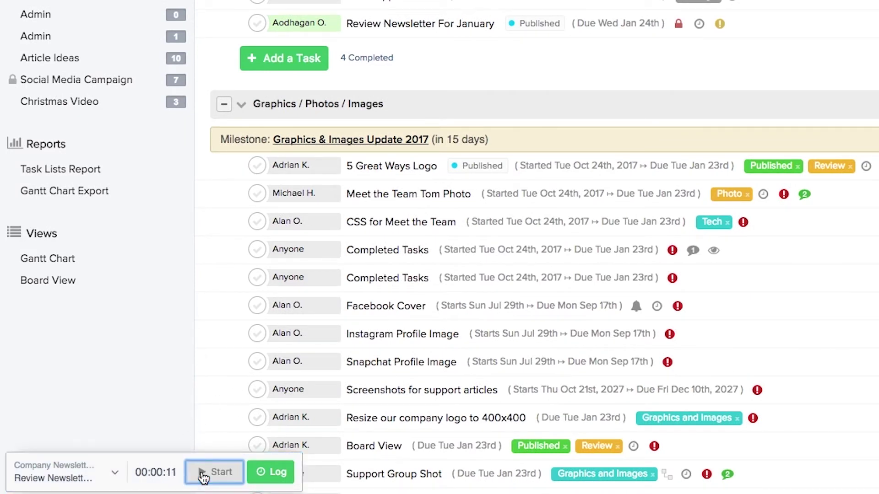
click(202, 476)
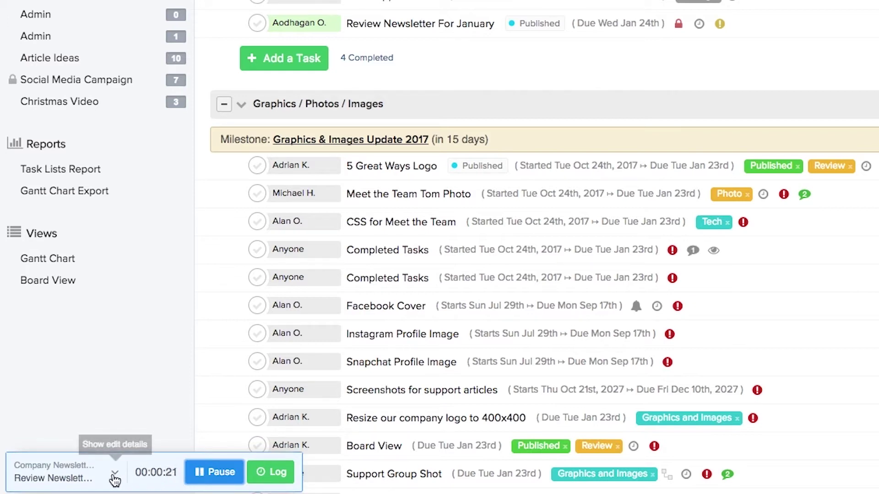
- Expand the running timer's details with more options and log its time as billable
click(117, 478)
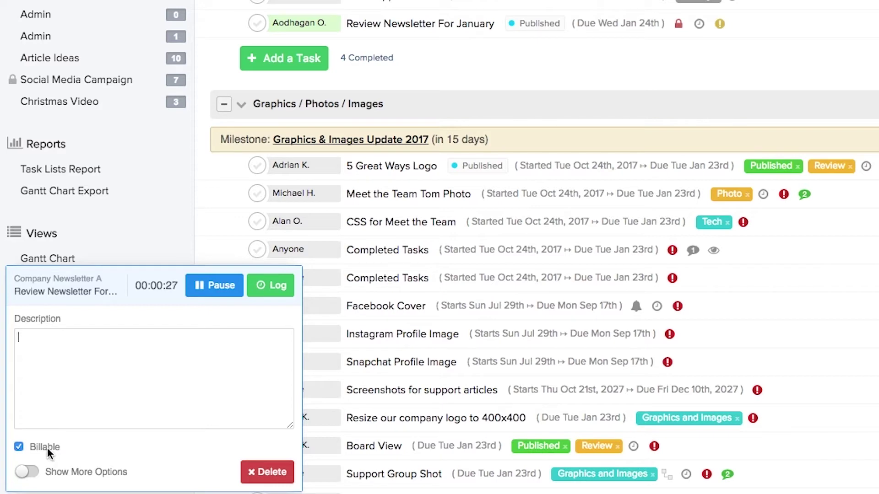
click(33, 474)
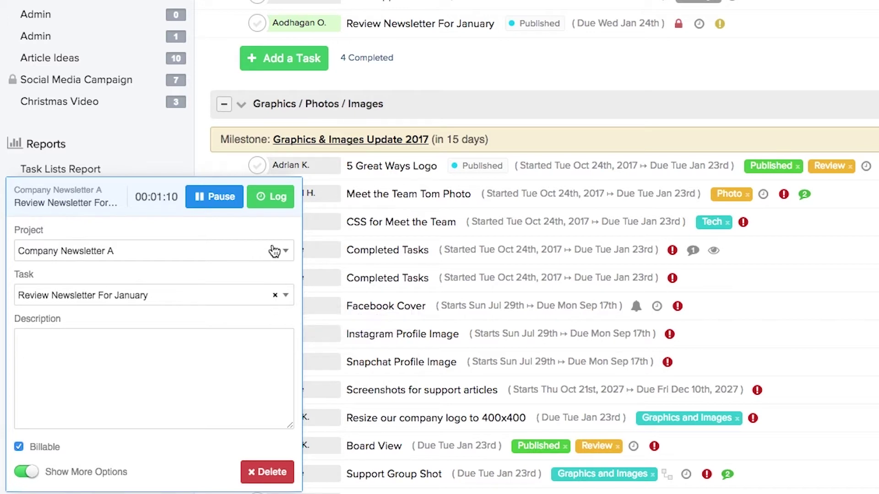
click(270, 197)
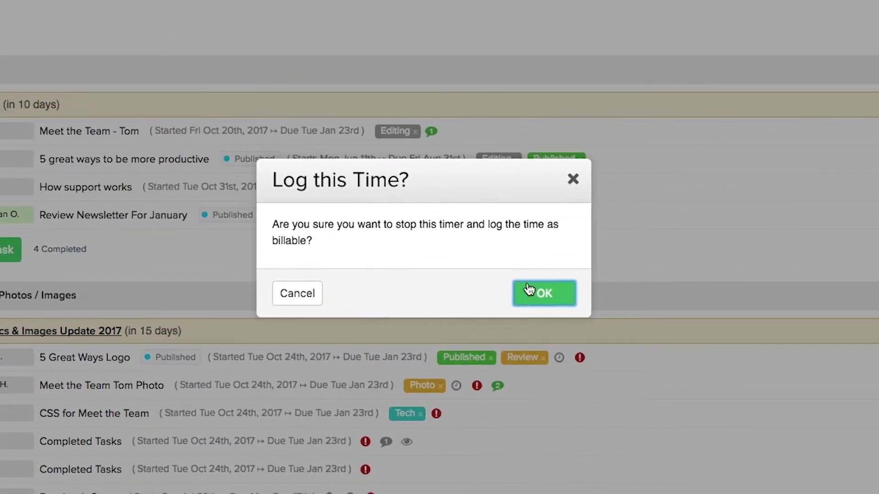
click(792, 138)
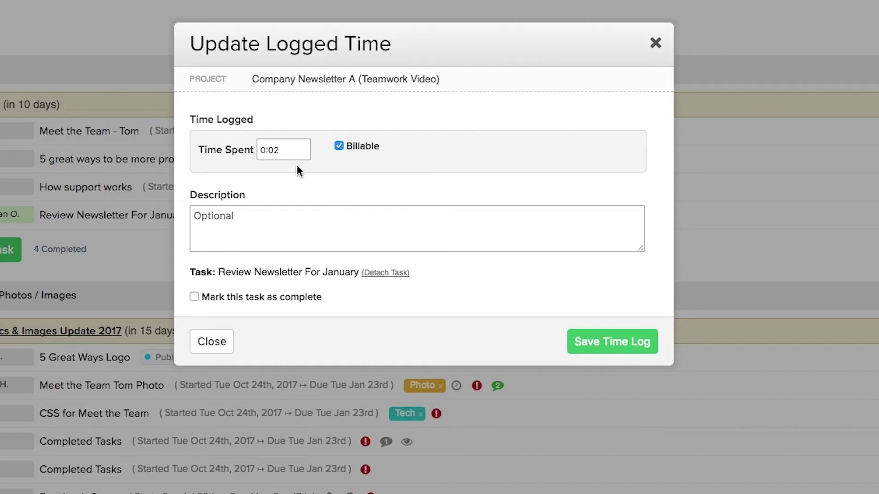
- Mark the timed task as complete in the logged time update and save the time log
click(286, 152)
click(276, 297)
click(571, 342)
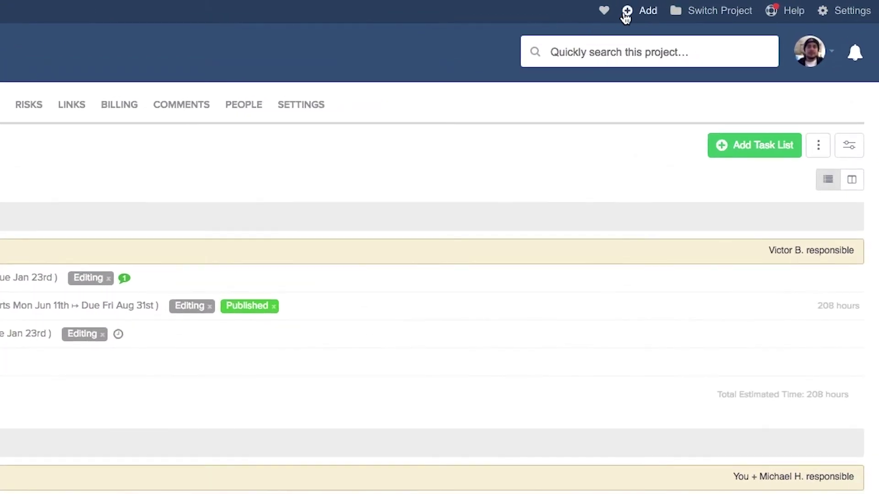
- Add a quick billable time log of 5:00 to the project Company Newsletter A without a description
click(628, 13)
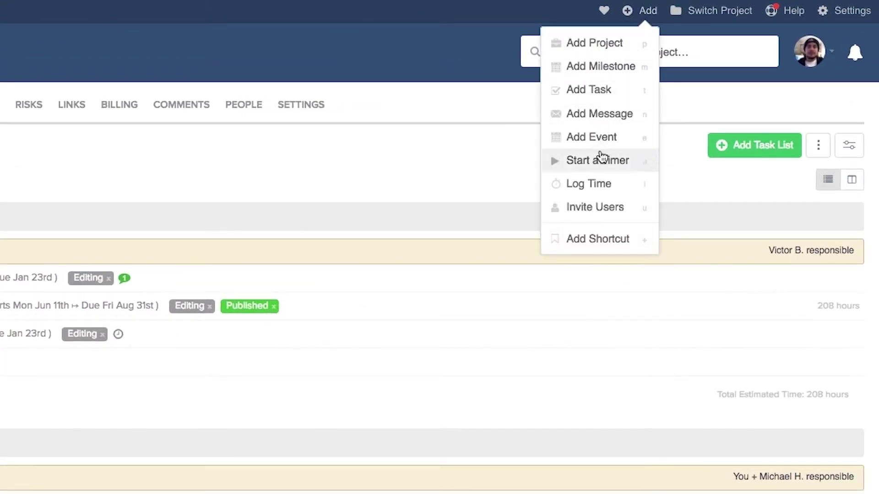
click(598, 185)
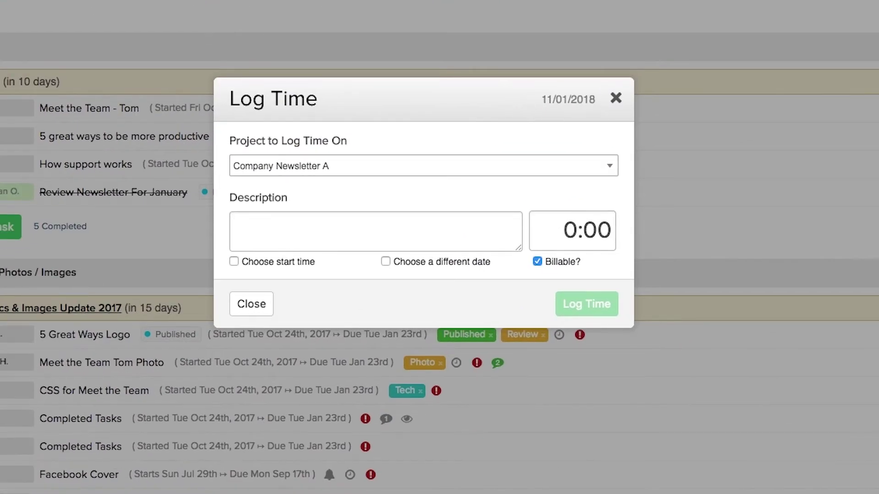
click(526, 169)
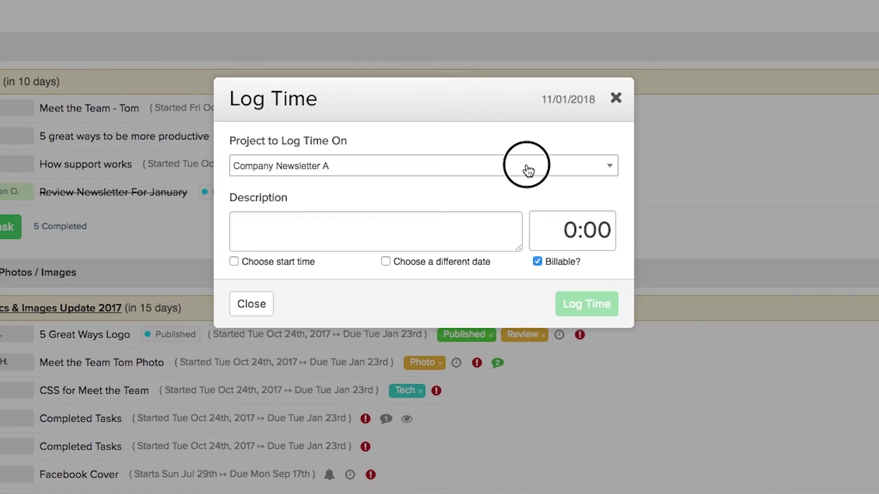
click(529, 170)
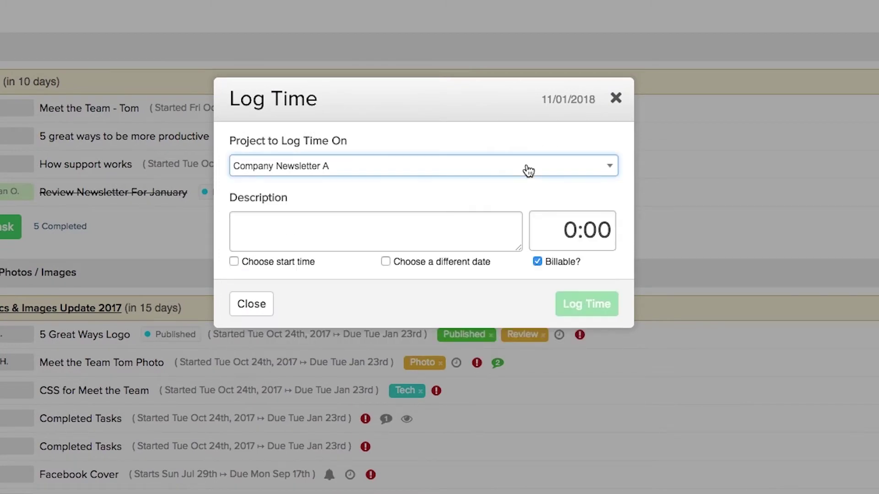
click(379, 234)
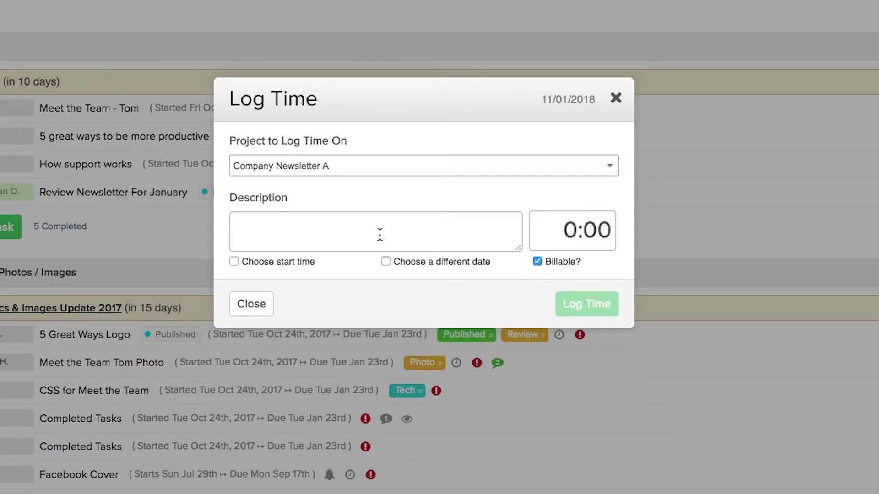
click(565, 215)
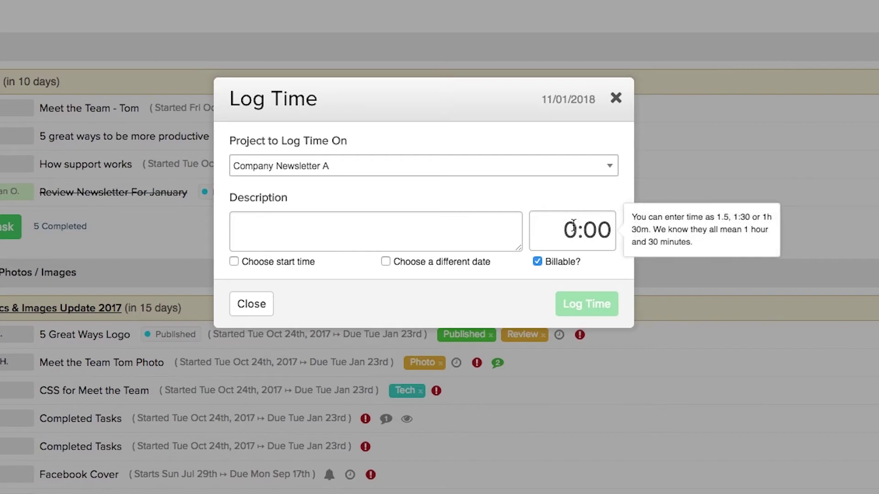
text(5)
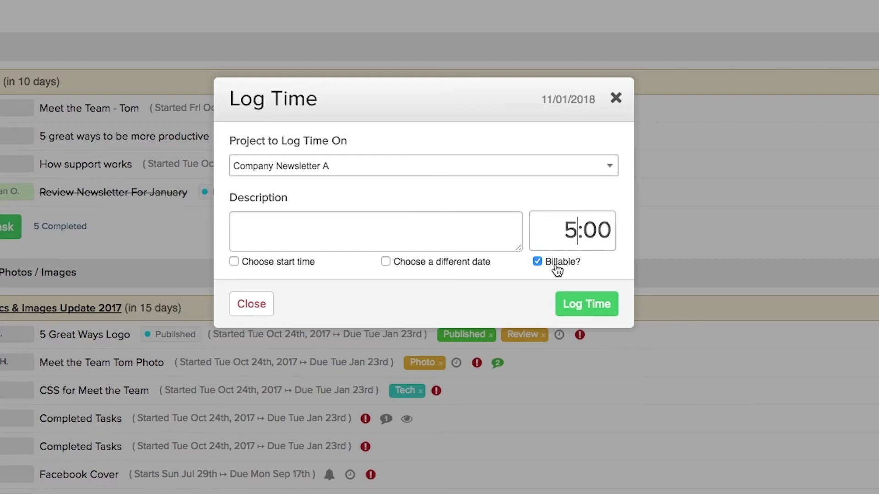
click(584, 304)
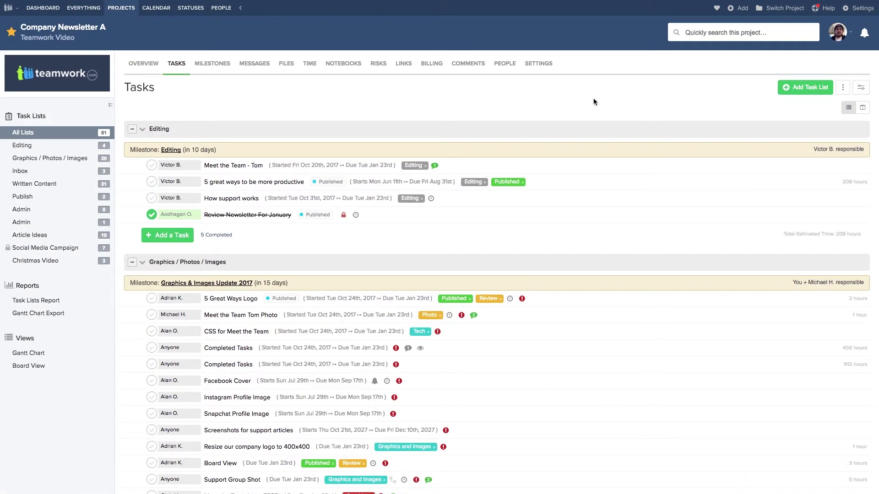
- From the project's time records, log 6 billable hours against the existing task How support works
click(309, 66)
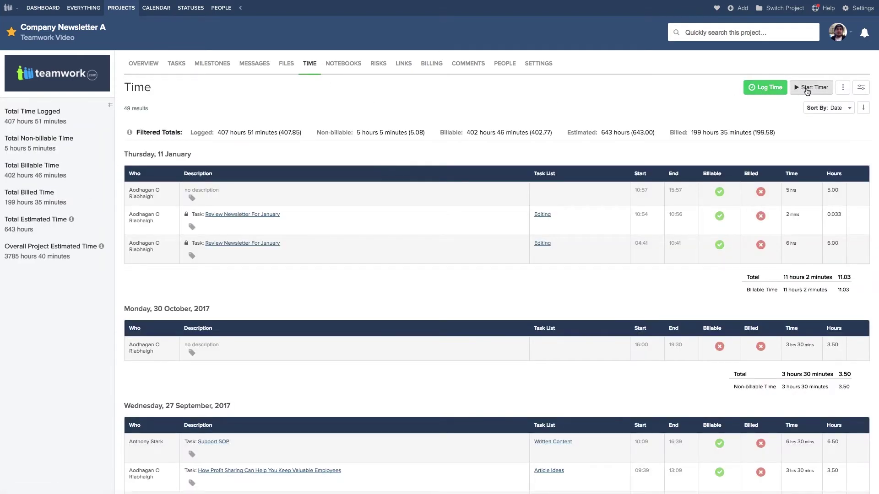
click(765, 89)
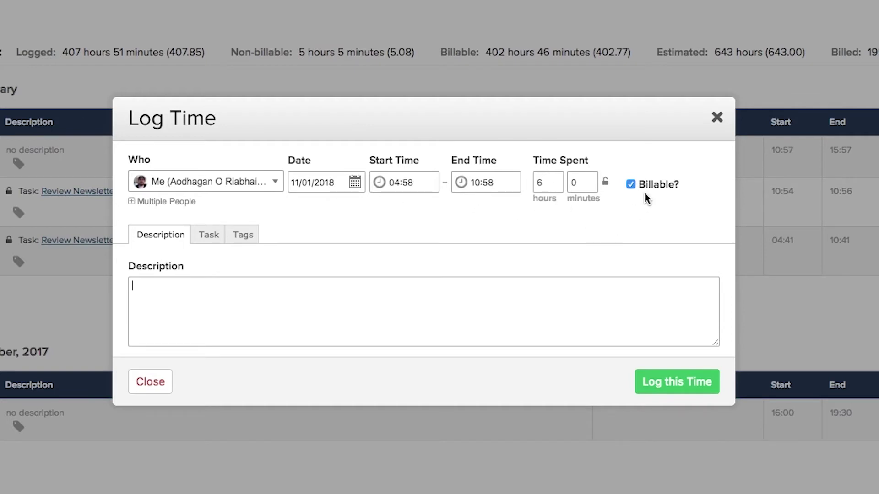
click(321, 318)
click(211, 238)
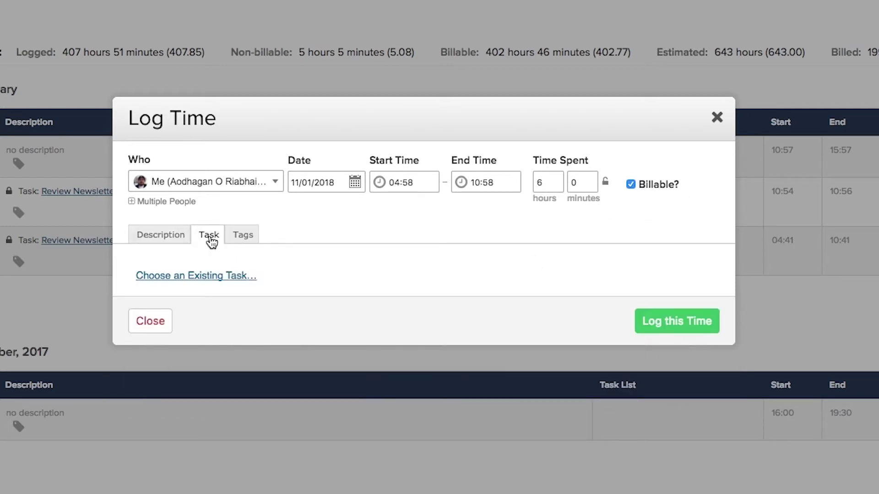
click(210, 275)
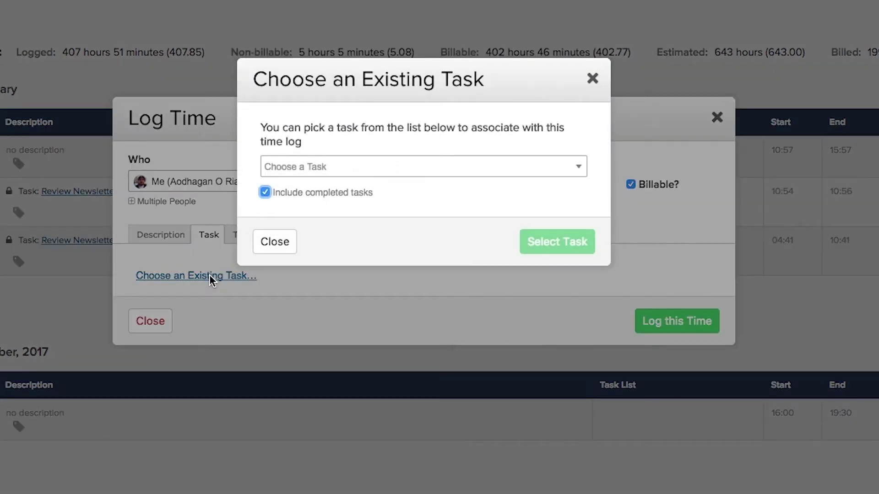
click(362, 174)
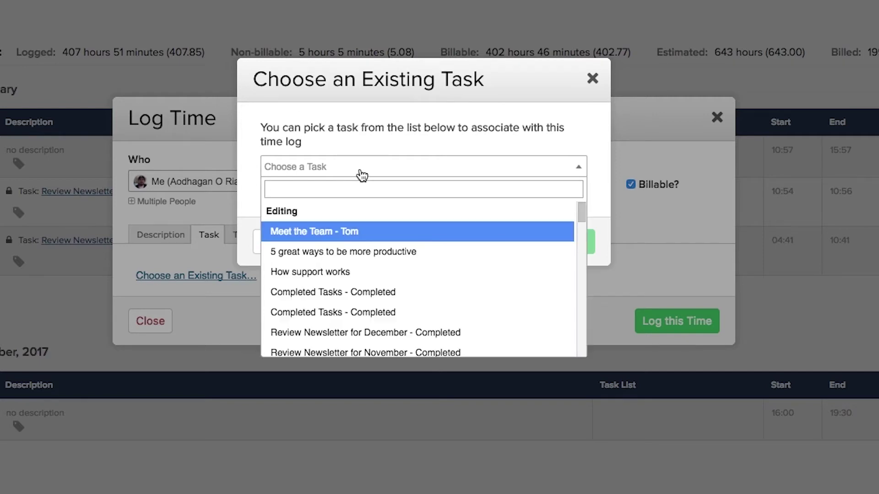
click(343, 274)
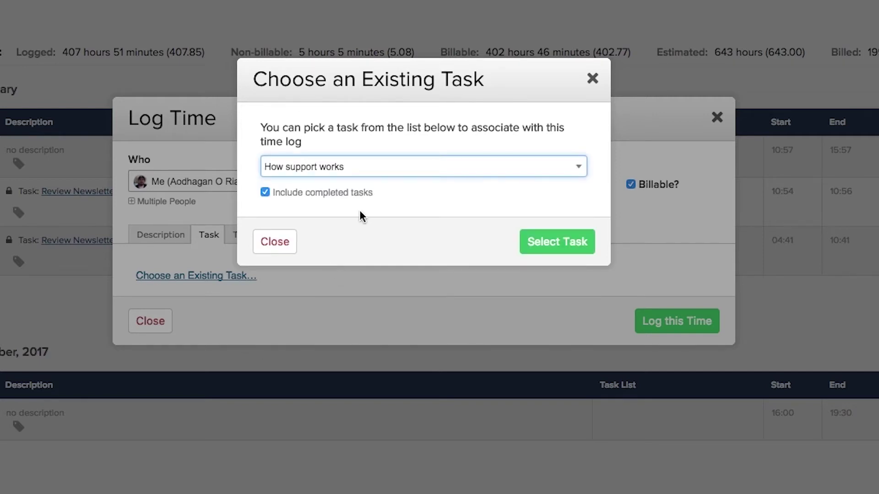
click(559, 242)
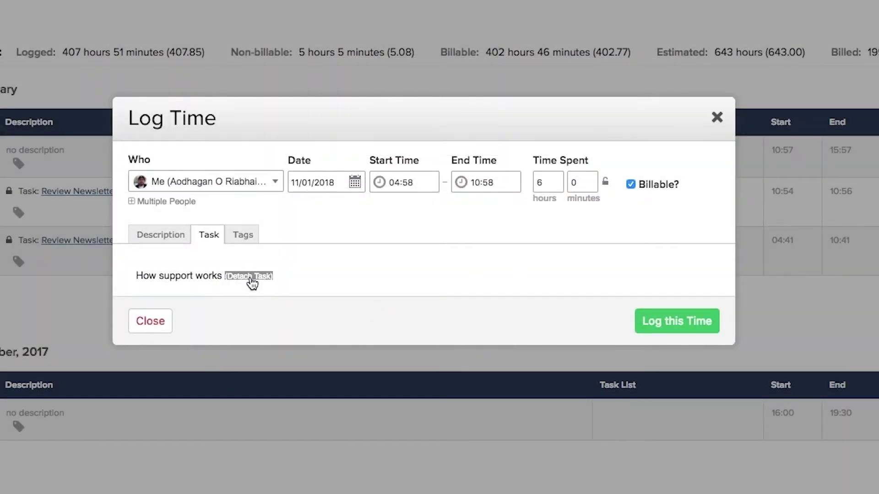
click(659, 320)
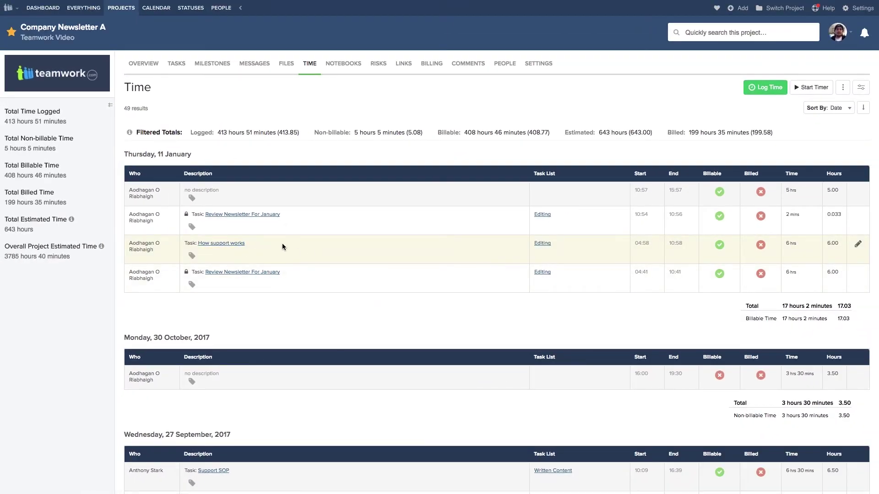
- Start a timer for the project Company Newsletter A from its time records and pause it
click(809, 87)
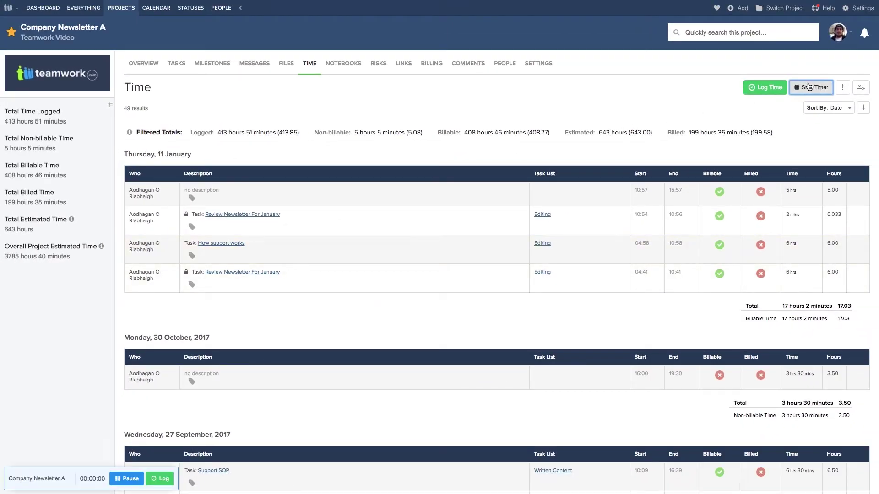
click(127, 479)
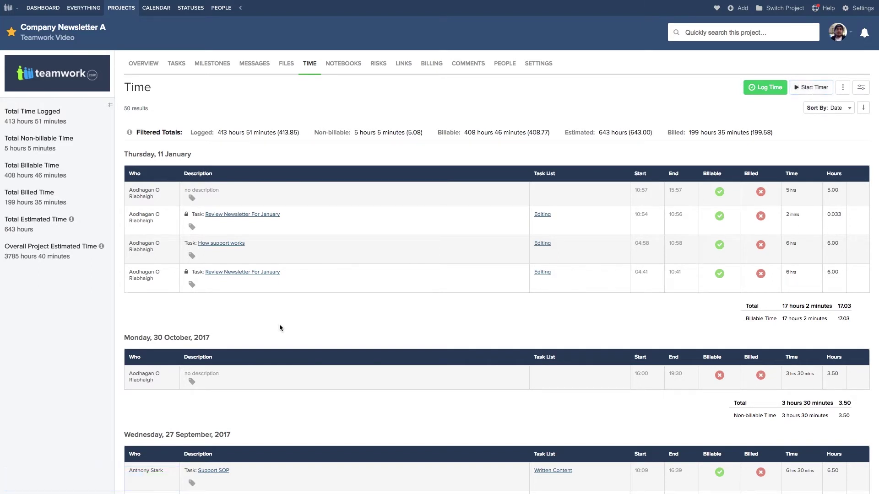
- In the time records across all projects, add a billable 6-hour entry for the project Enterprise Sales on 11/01/2018
click(79, 10)
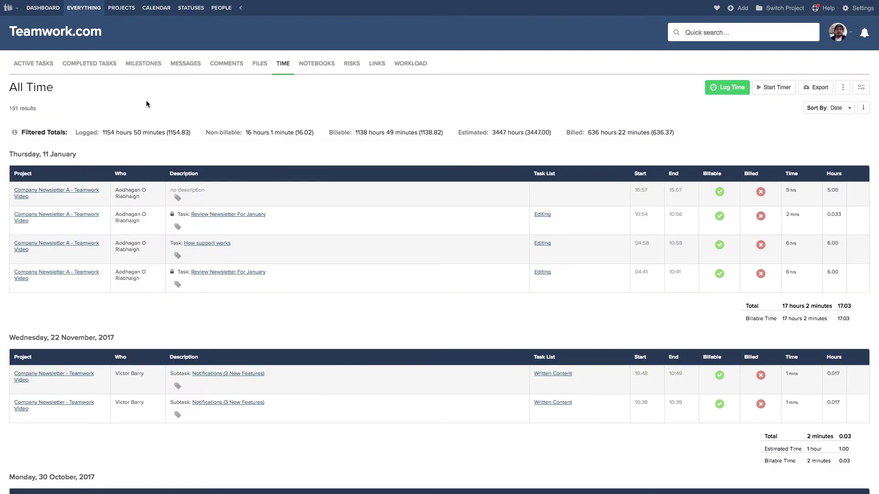
click(716, 90)
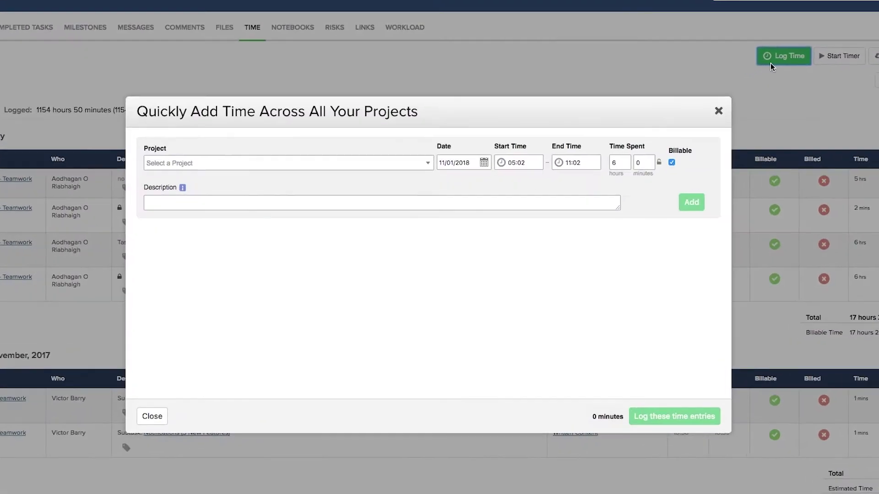
click(325, 149)
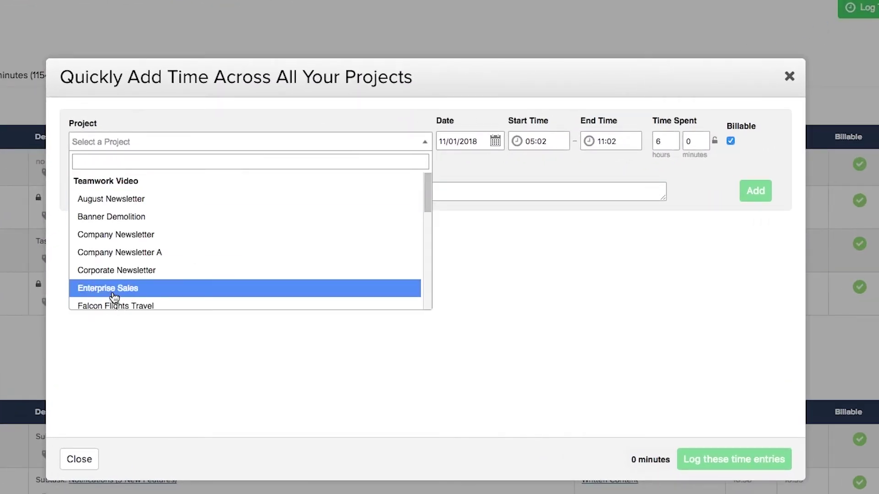
click(113, 294)
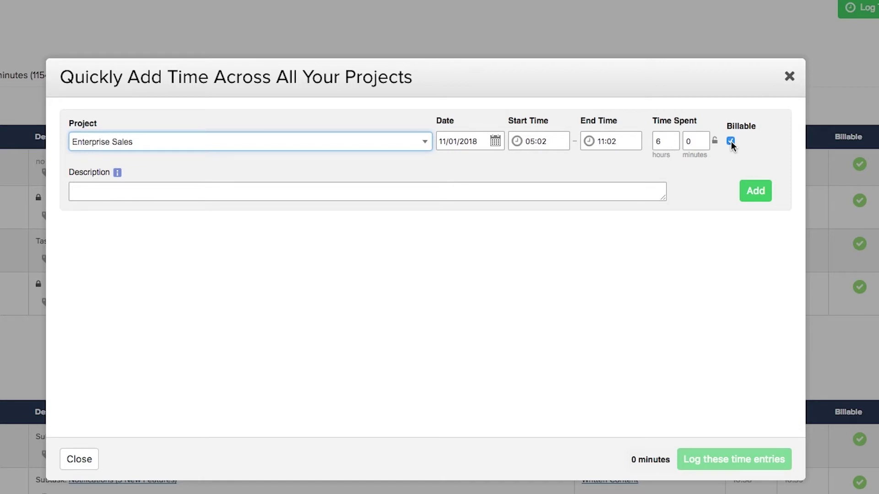
click(588, 189)
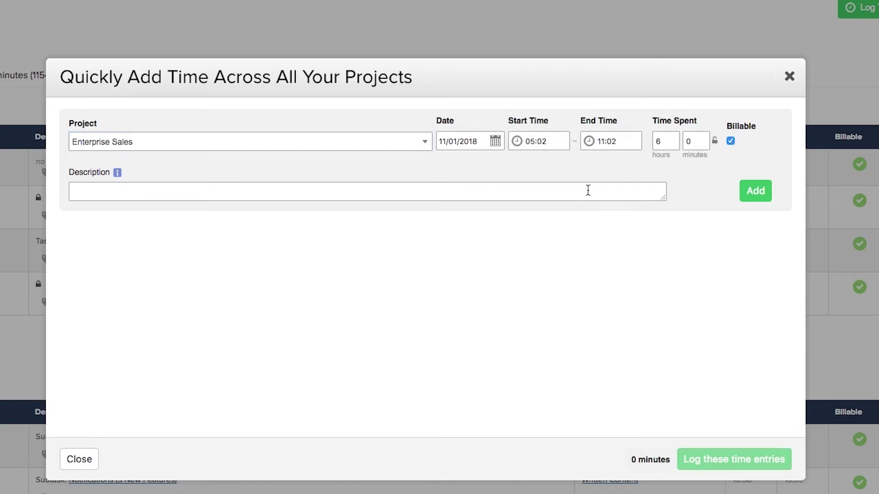
click(755, 192)
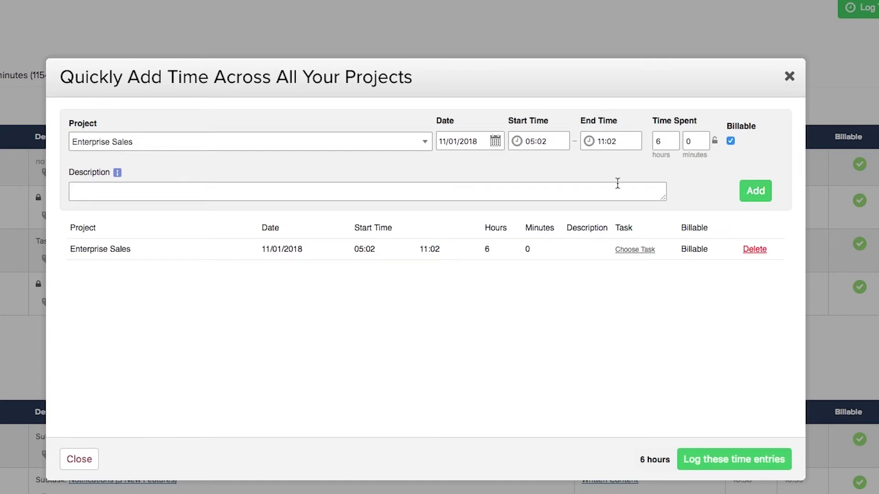
- Add a second billable entry of 3 hours for the project Banner Demolition
click(415, 138)
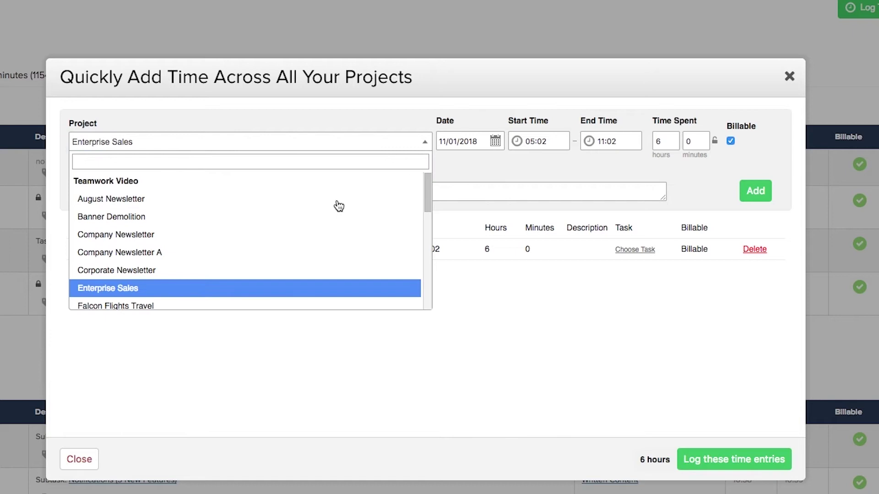
click(274, 218)
double_click(658, 140)
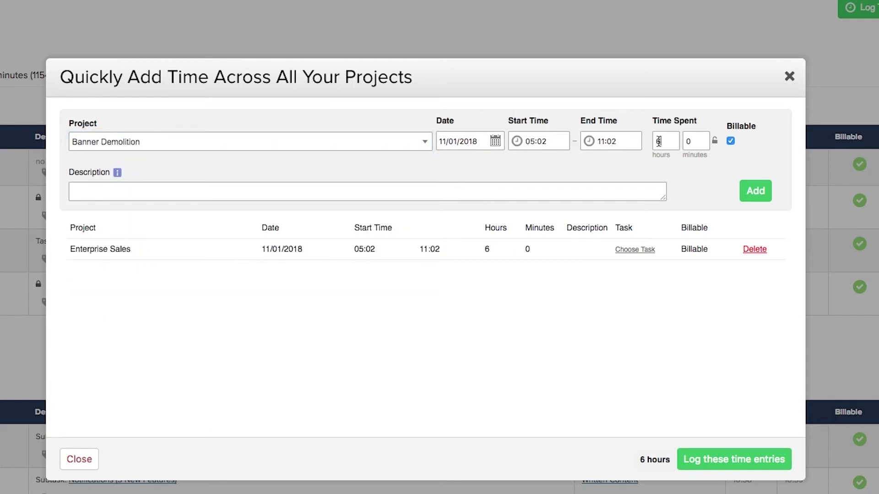
text(3)
click(753, 192)
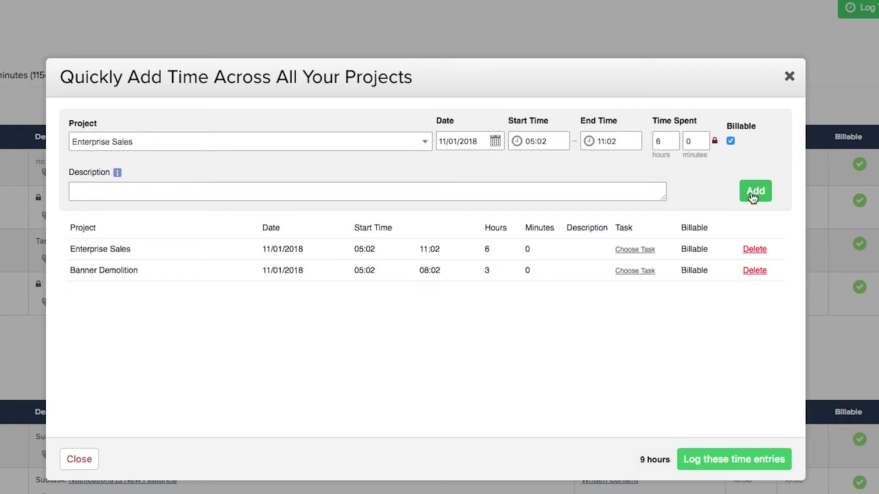
- Associate the Enterprise Sales entry with the existing task Follow up Call and log the time entries
click(641, 250)
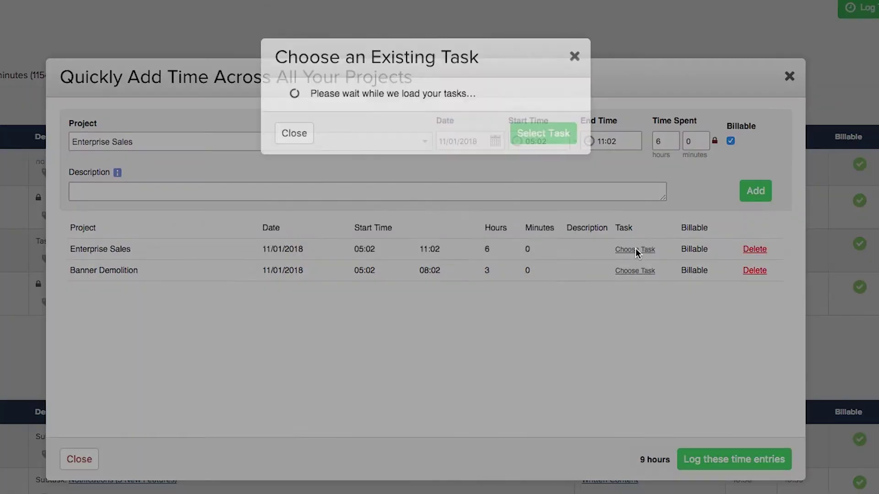
click(487, 182)
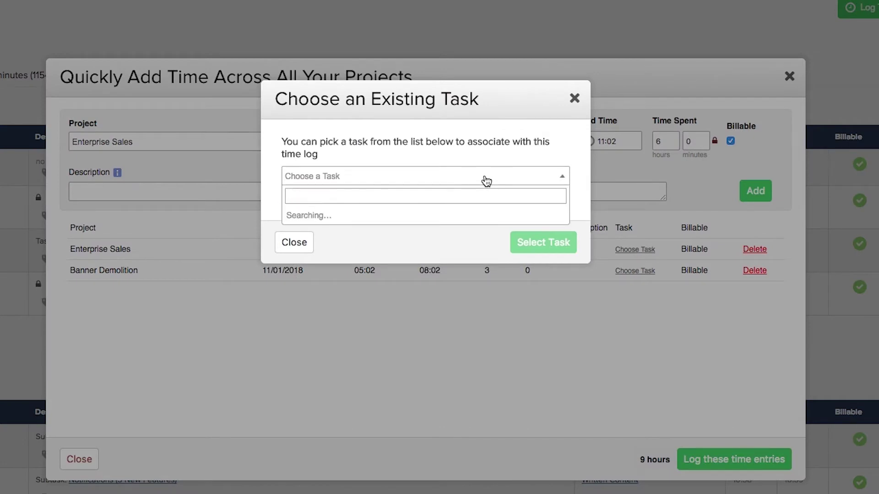
click(359, 287)
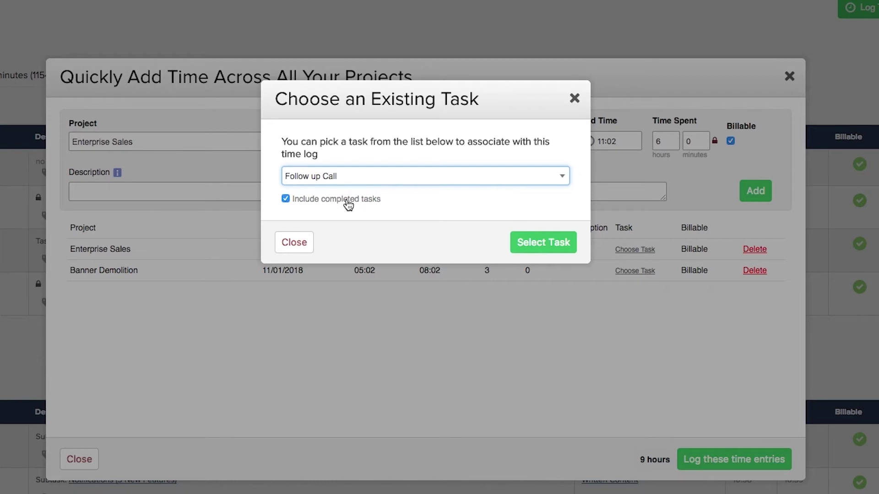
click(540, 241)
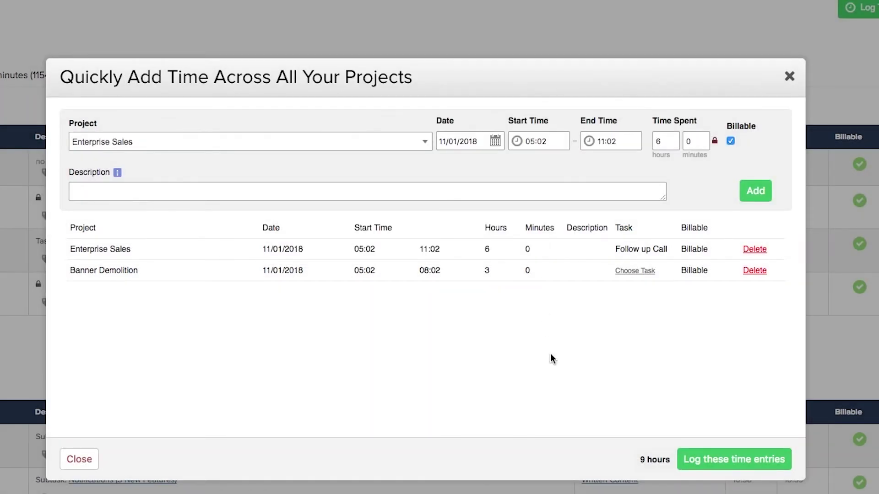
click(714, 459)
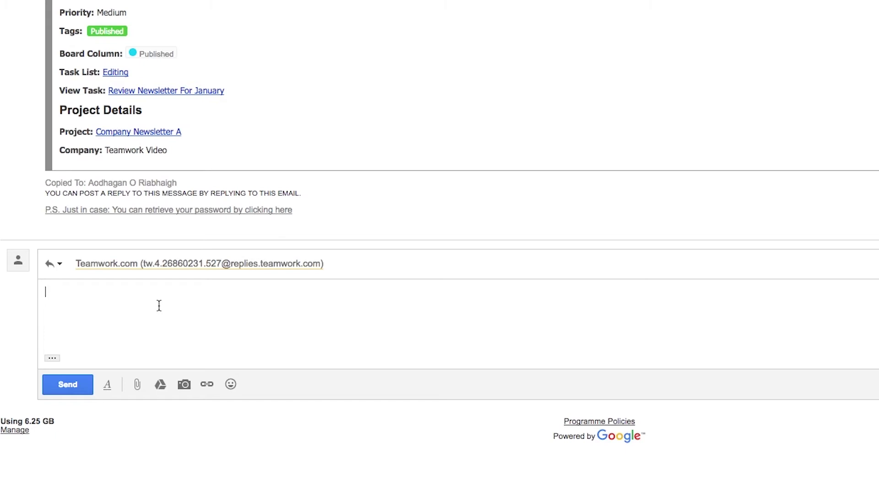
- In Gmail, send a reply to the notification email for Review Newsletter For January with the time entry [1h 25m]
text([1h])
scroll(115, 325, up, 1)
triple_click(54, 348)
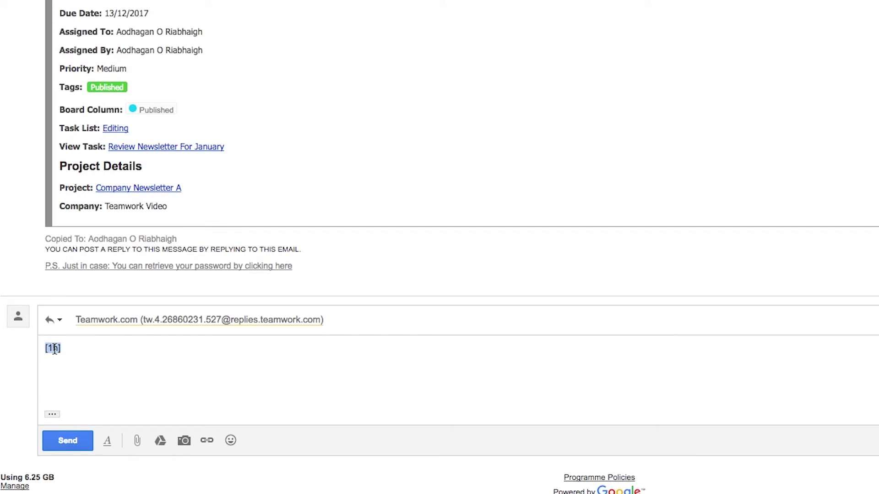
text([25m])
double_click(58, 347)
text(1h 25m)
click(71, 442)
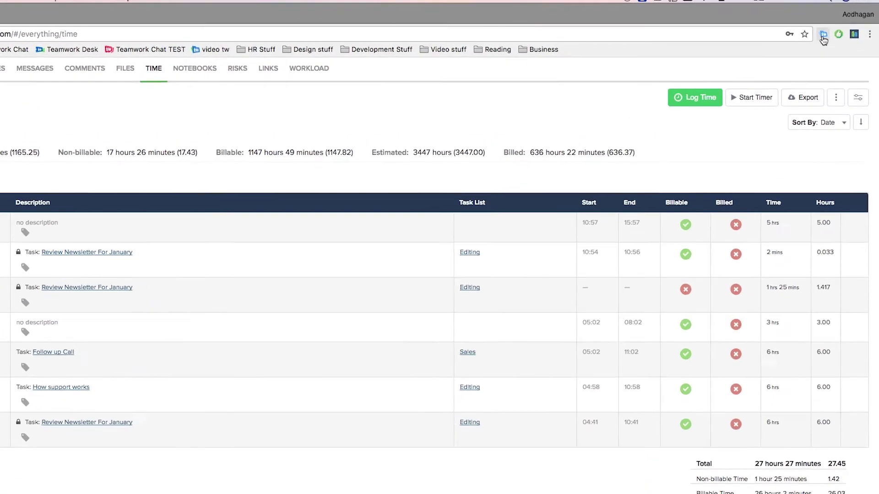
- Switch to Teamwork's browser extension, run a timer and delete its recorded time
click(823, 41)
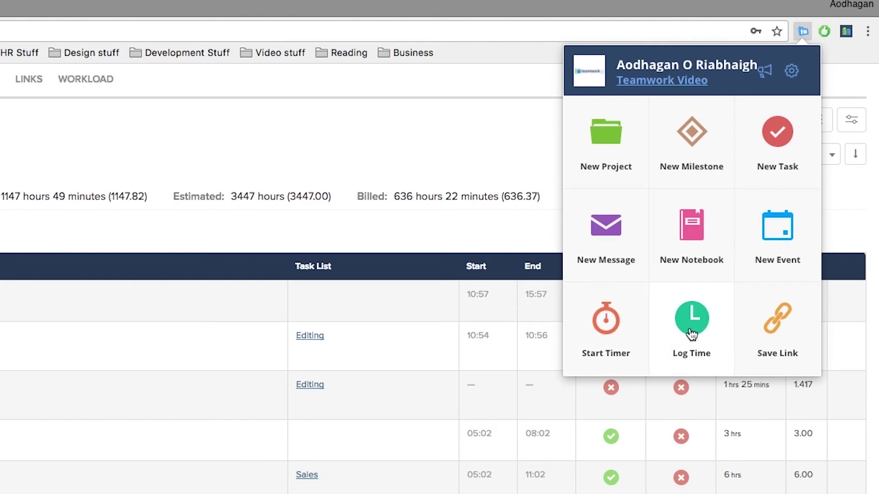
click(618, 321)
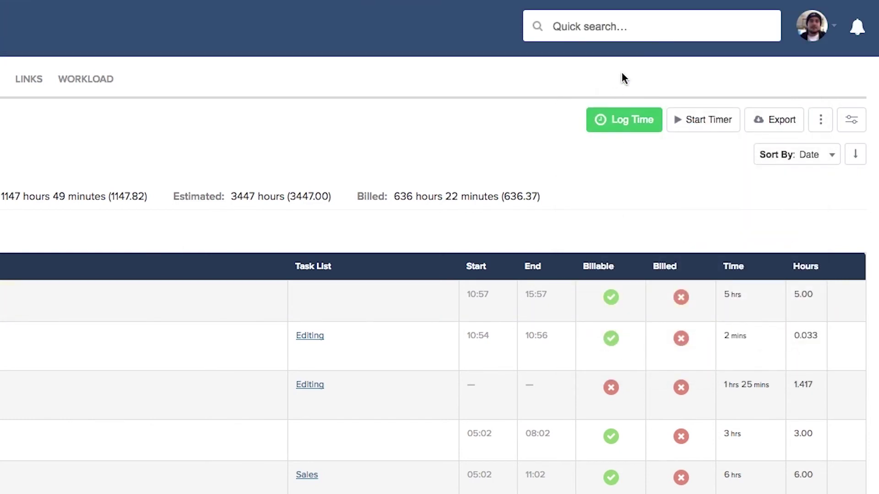
mouse_move(691, 2)
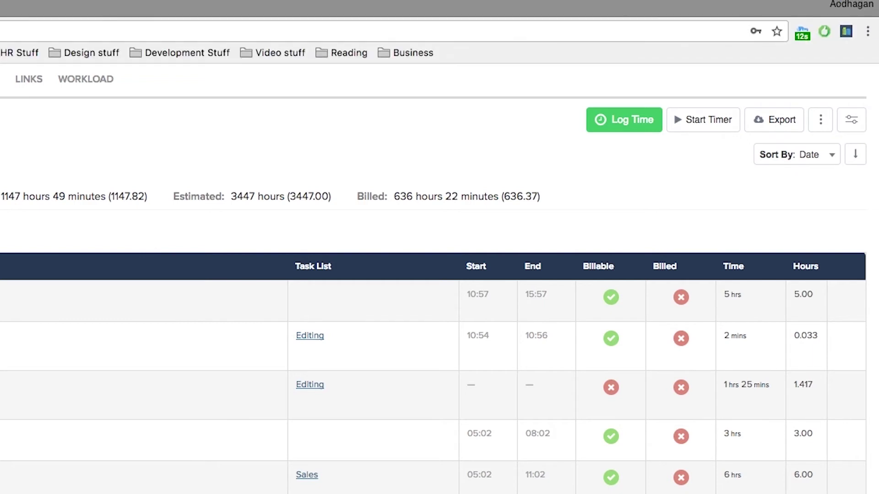
click(802, 34)
click(617, 317)
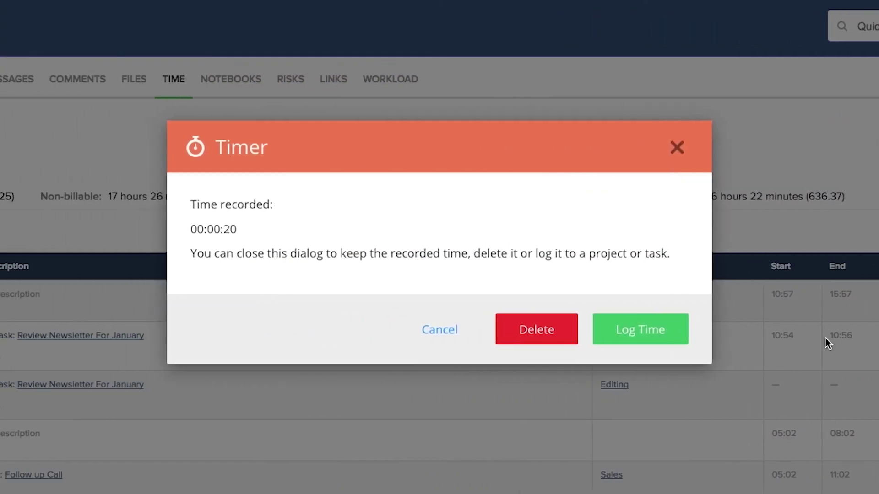
click(556, 332)
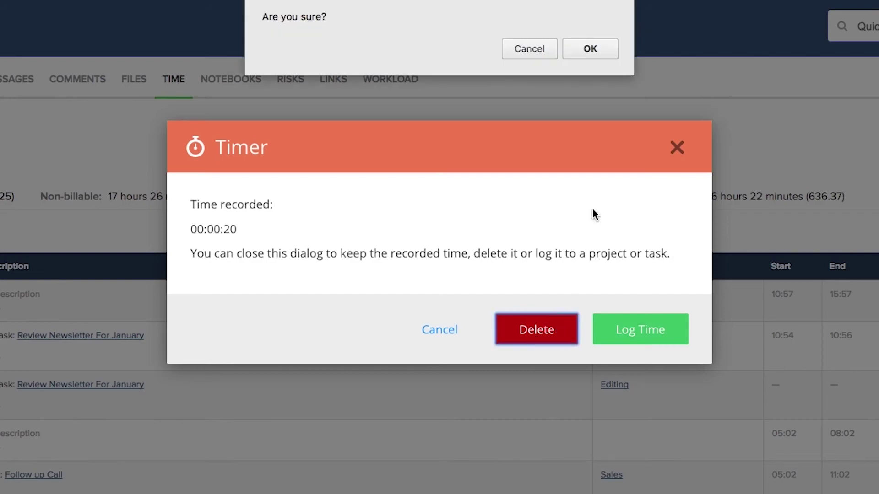
click(596, 49)
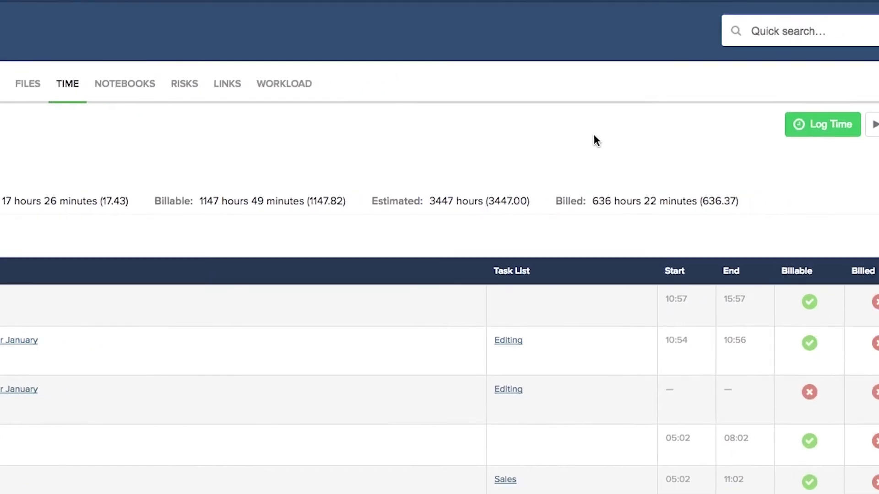
- Create a time log from the browser extension for August Newsletter, choosing the task list Social Media Promotion and the task Twitter
mouse_move(742, 23)
click(820, 47)
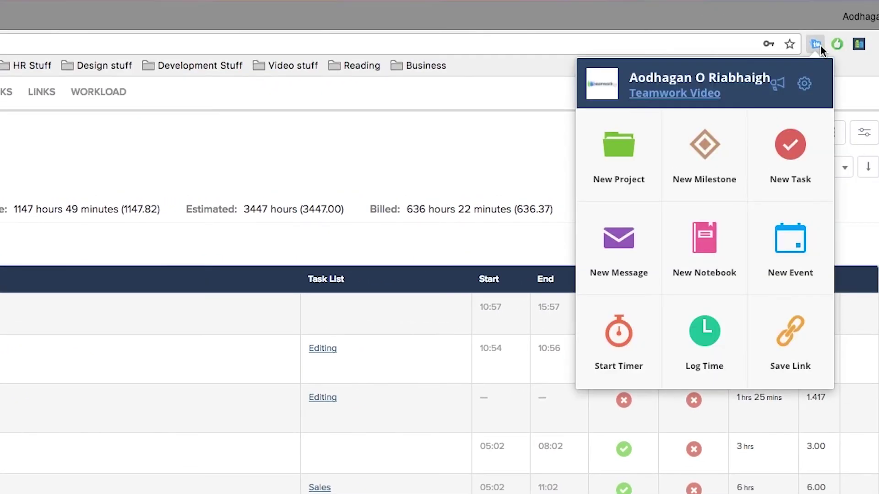
click(702, 343)
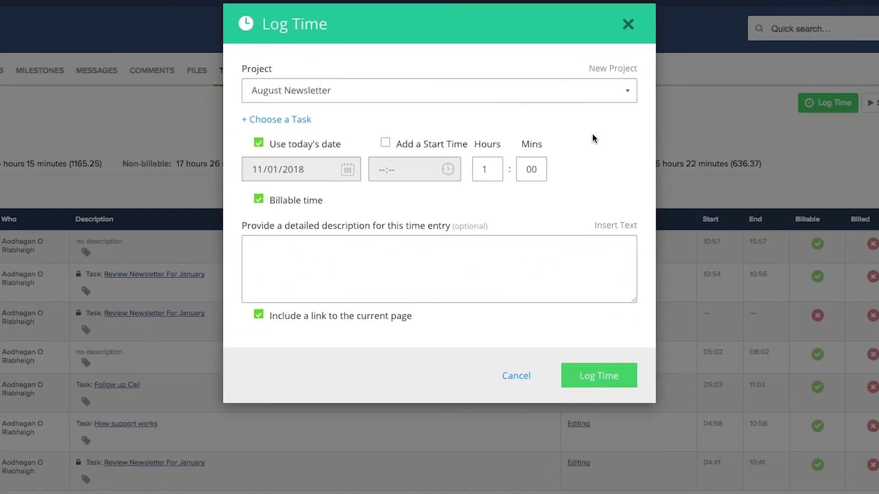
click(339, 119)
click(561, 98)
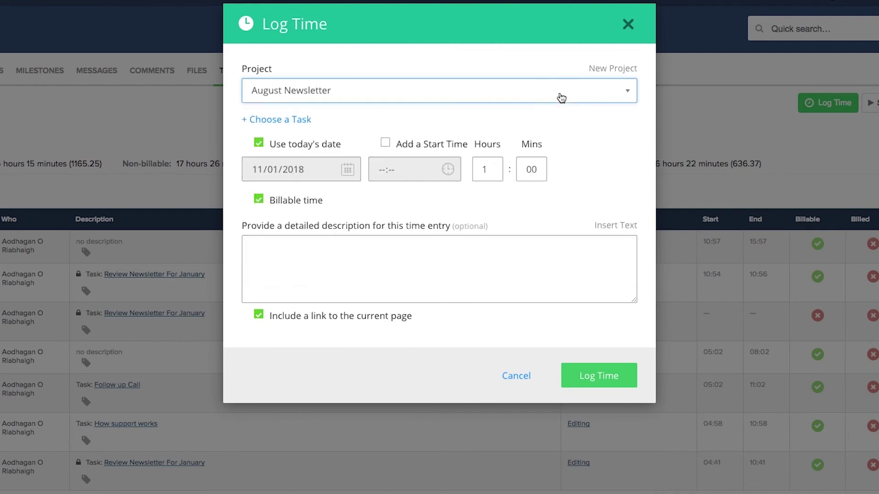
click(289, 122)
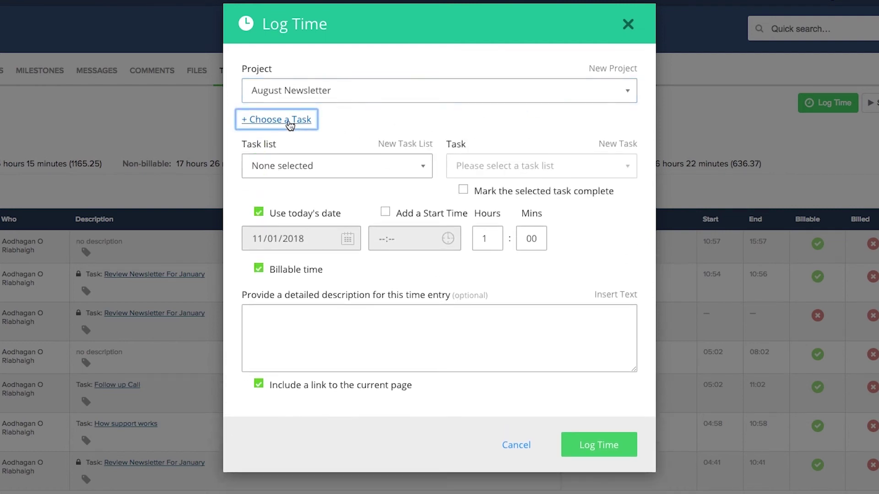
click(335, 168)
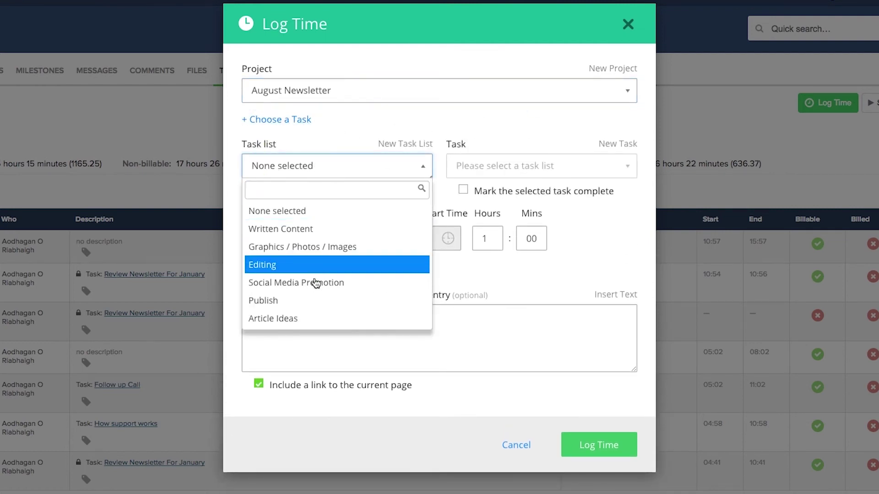
click(314, 282)
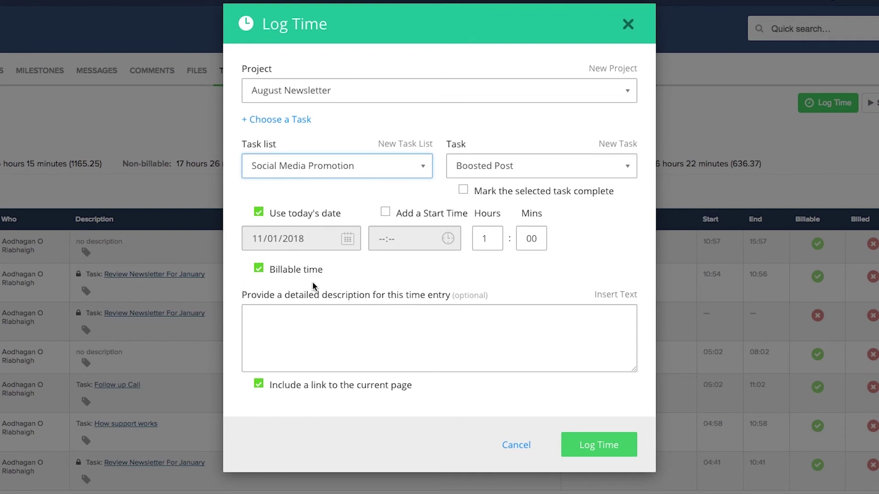
click(514, 170)
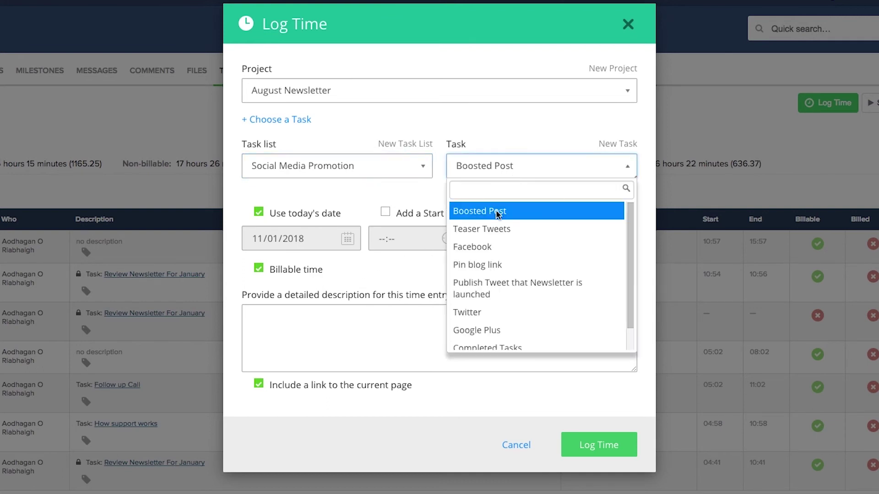
click(481, 312)
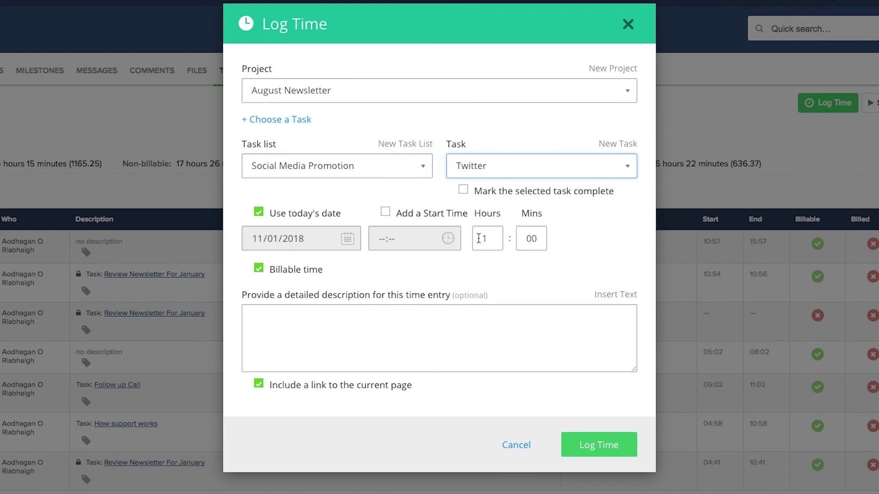
- Log 1 billable hour dated 11/01/2018 without using today's date automatically, marking the selected task complete and leaving out the current page link
click(463, 190)
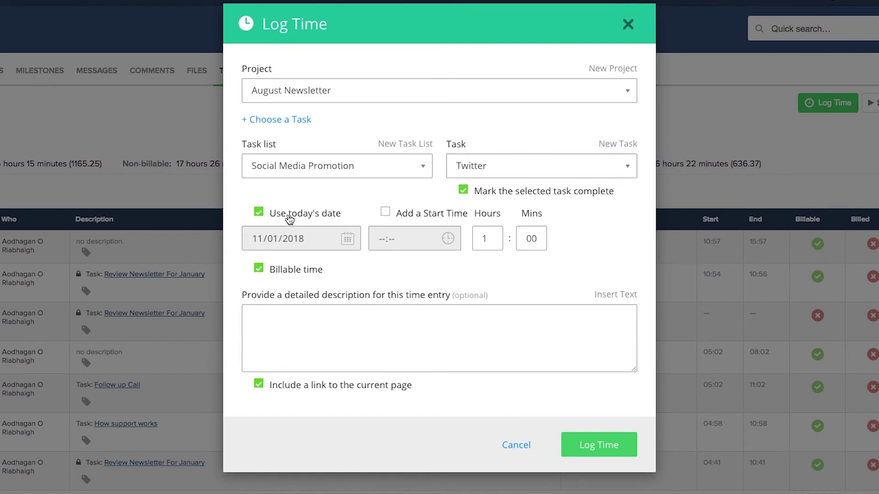
click(289, 219)
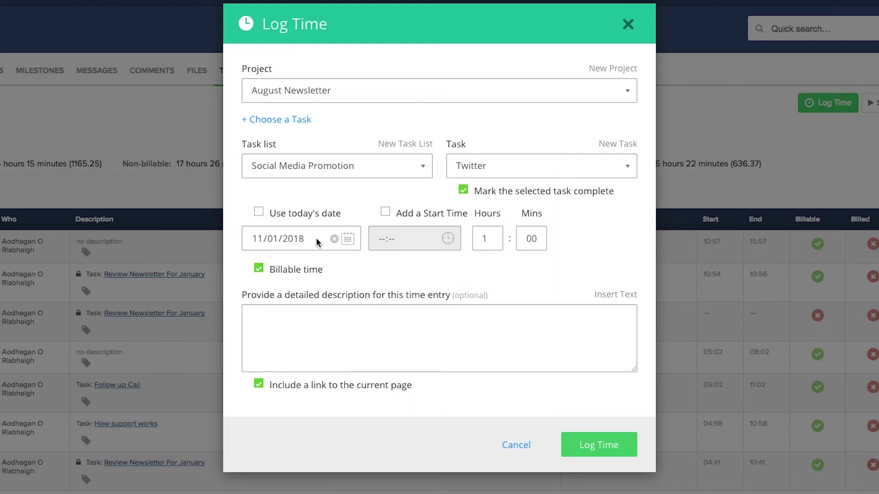
click(405, 216)
click(308, 325)
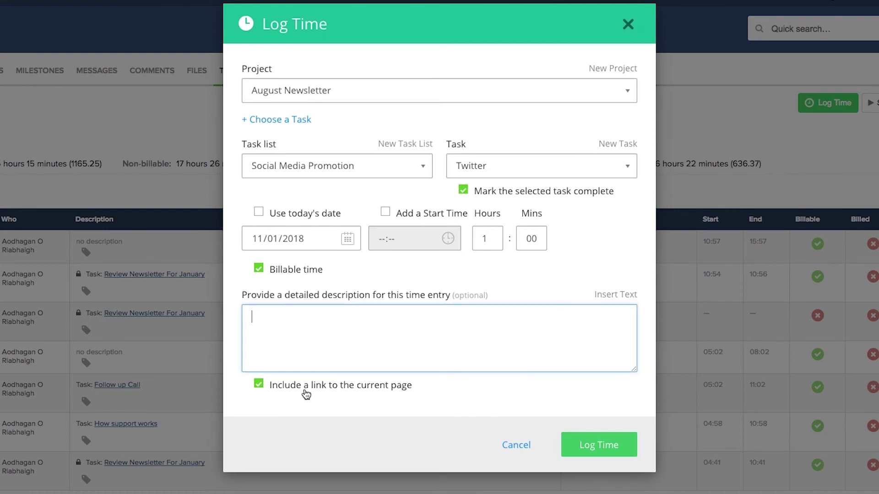
click(300, 386)
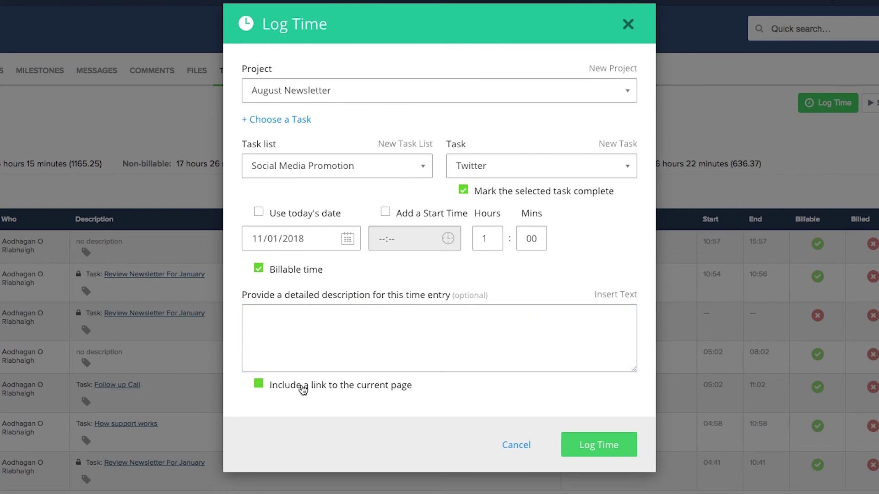
click(602, 442)
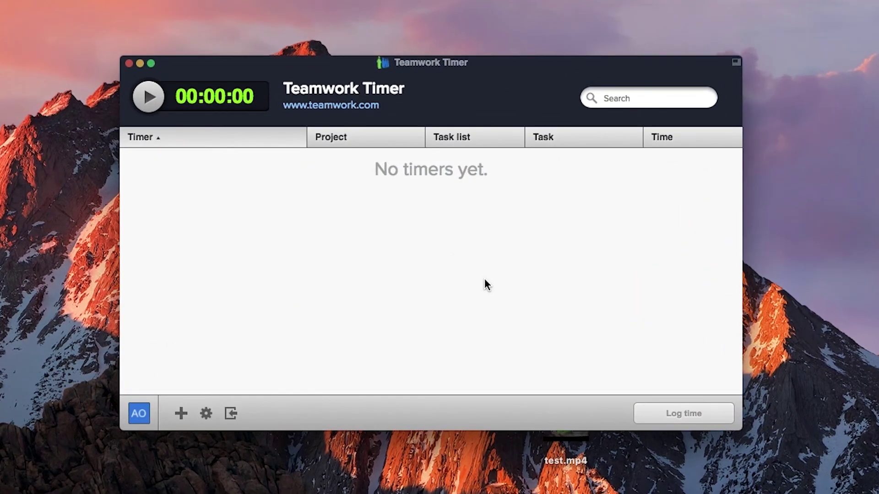
- Start a new desktop timer named Newsletter Edit and choose the project Company Newsletter A for its task
click(149, 98)
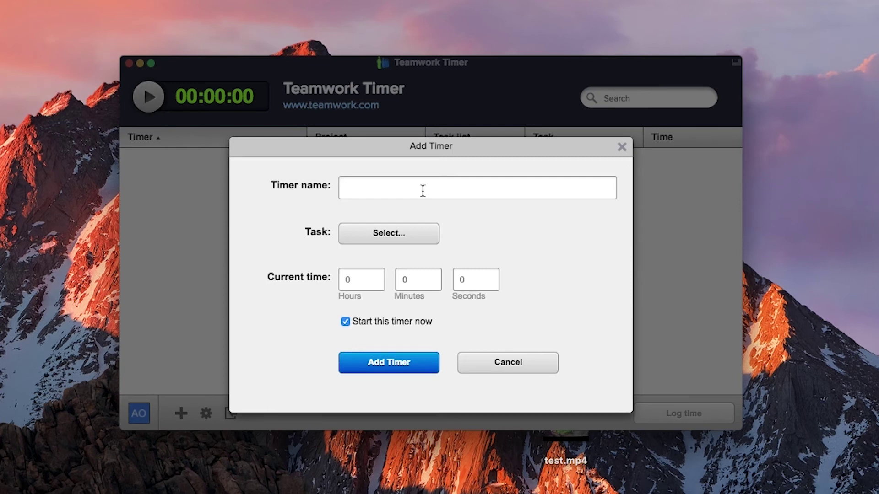
text(Newsletter Edit)
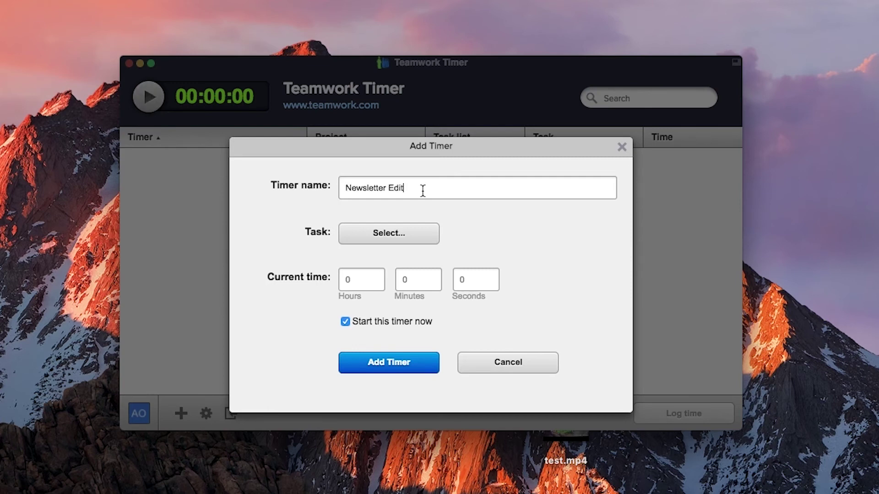
click(405, 231)
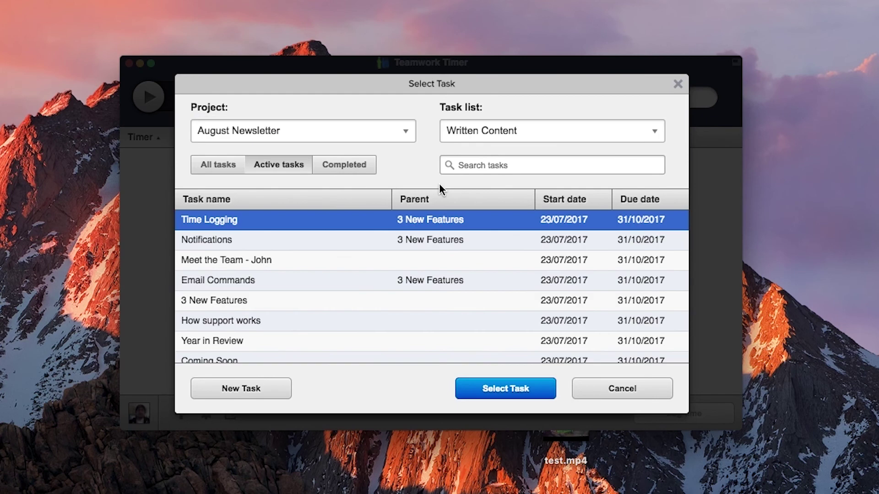
click(383, 140)
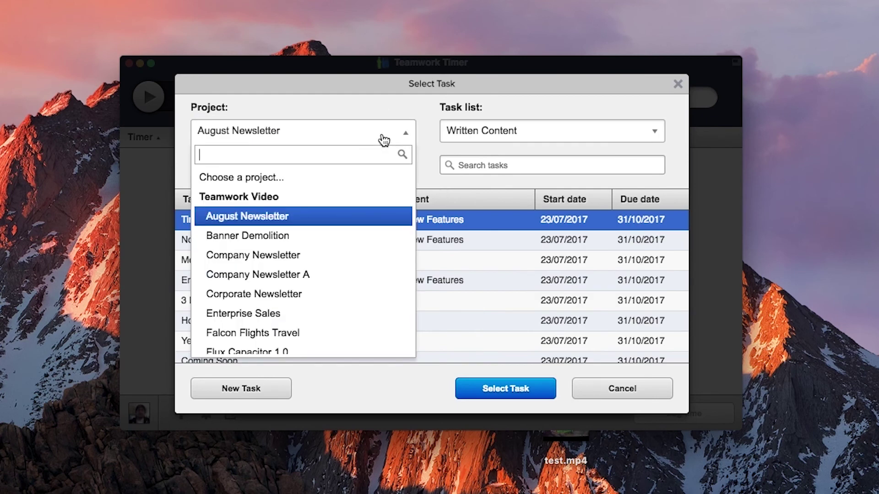
click(295, 274)
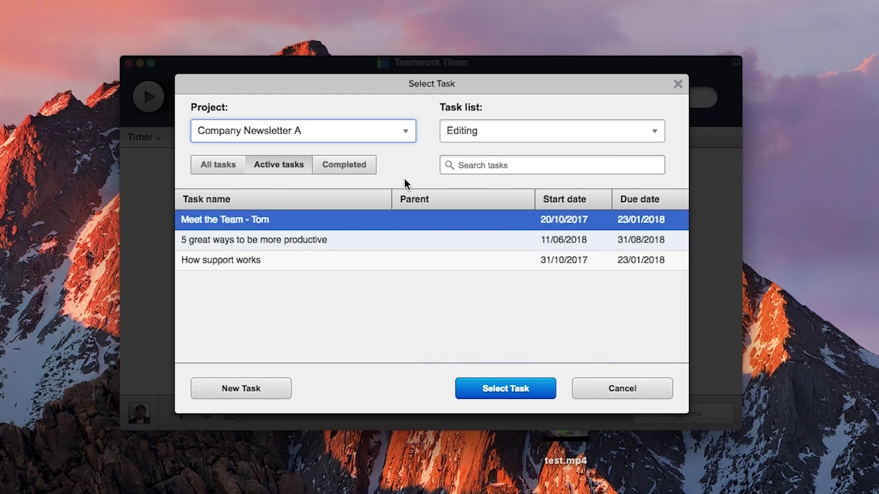
- Choose the task list Editing and attach the task 5 great ways to be more productive to the timer
click(493, 130)
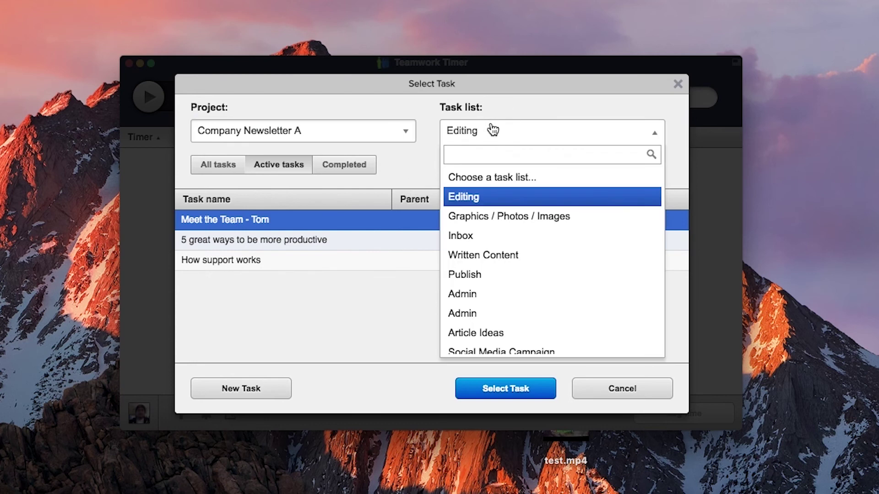
click(477, 197)
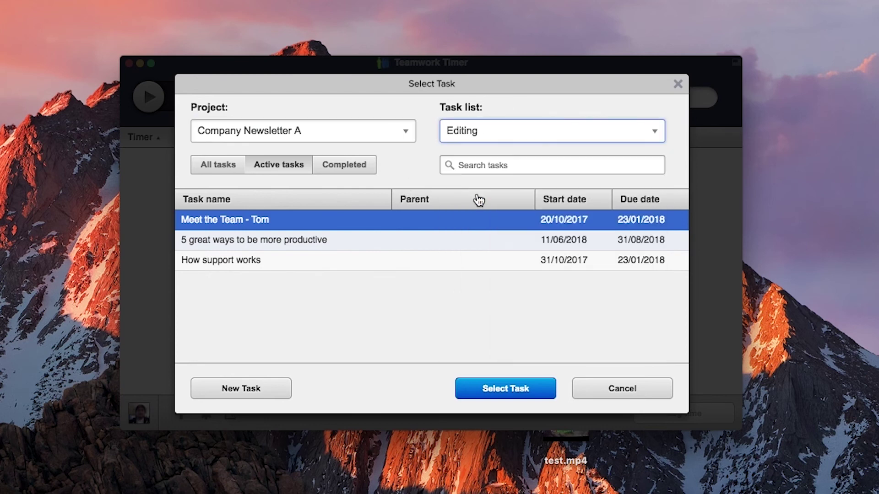
click(472, 165)
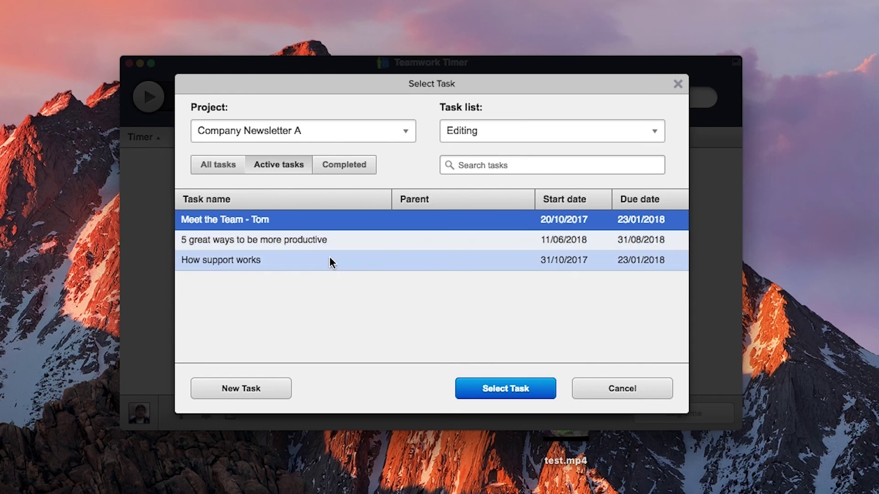
click(336, 237)
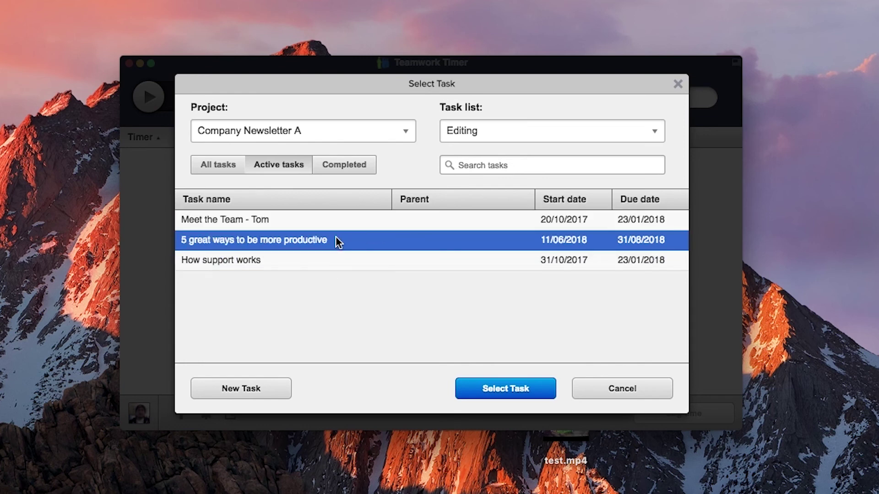
click(481, 387)
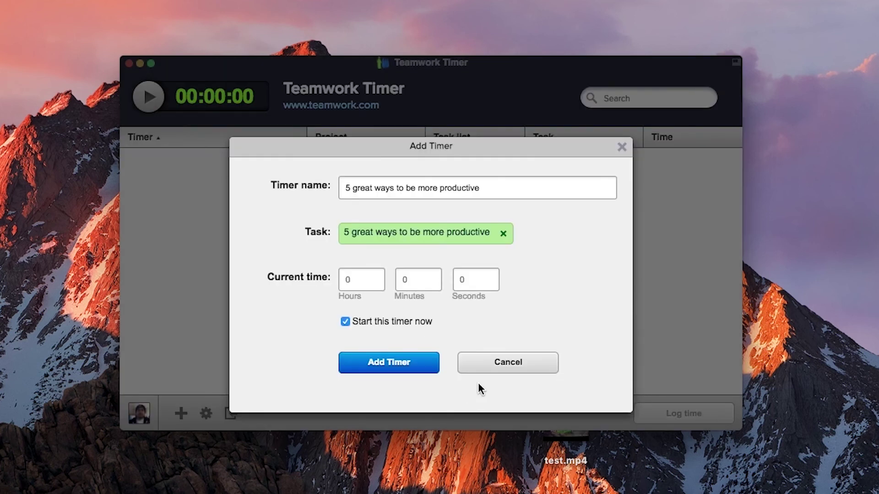
- Set the timer's current time to 2 hours and add the timer so that it starts immediately
click(358, 280)
text(2)
click(376, 364)
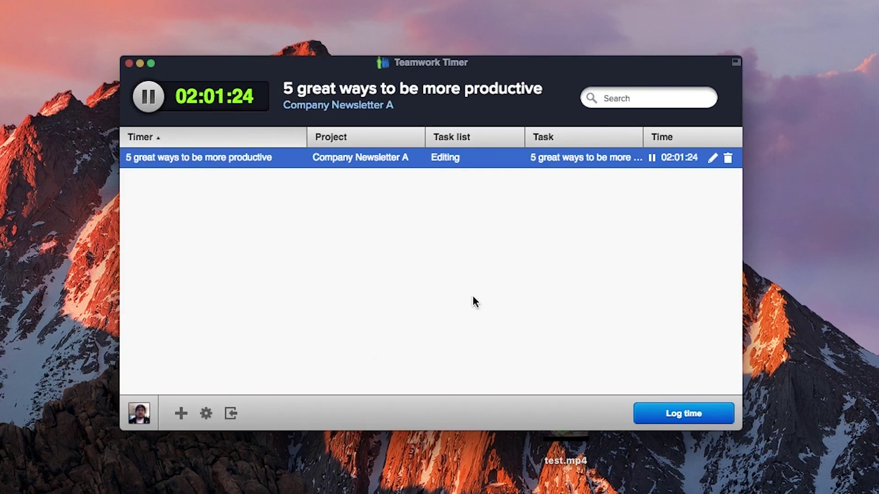
- Log the running timer's time as billable on its attached task, removing the timer instead of resetting it
click(685, 413)
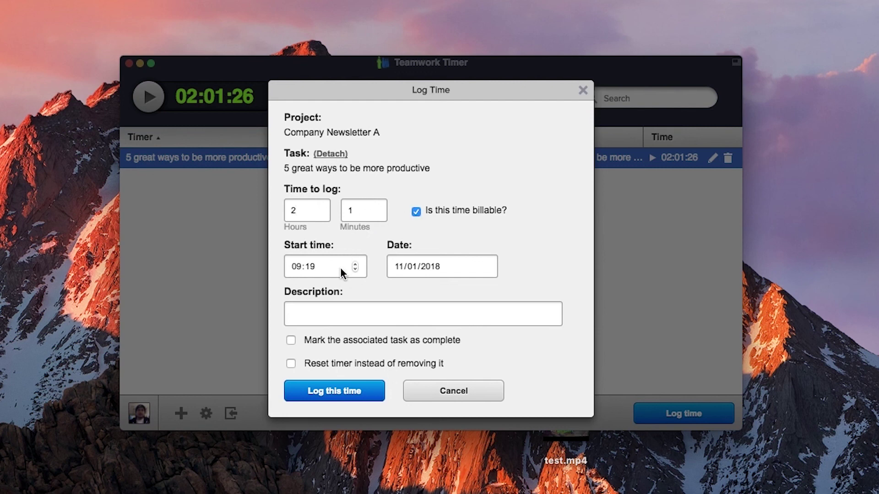
click(378, 312)
click(348, 392)
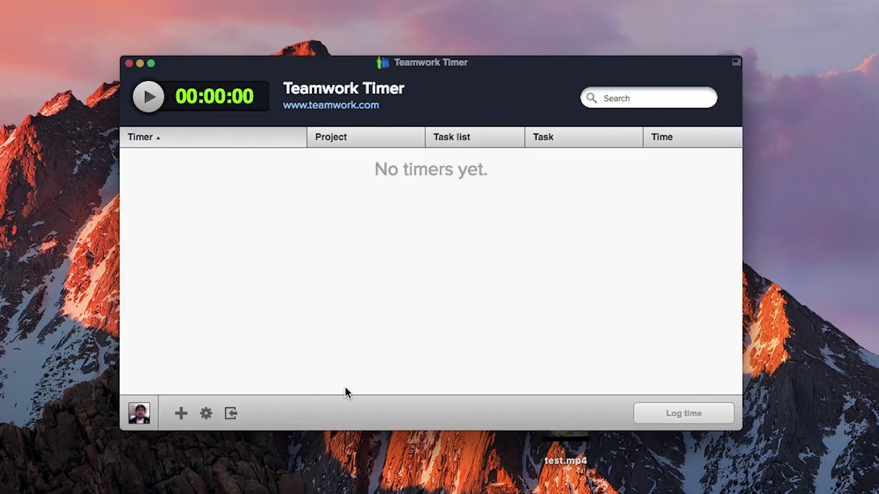